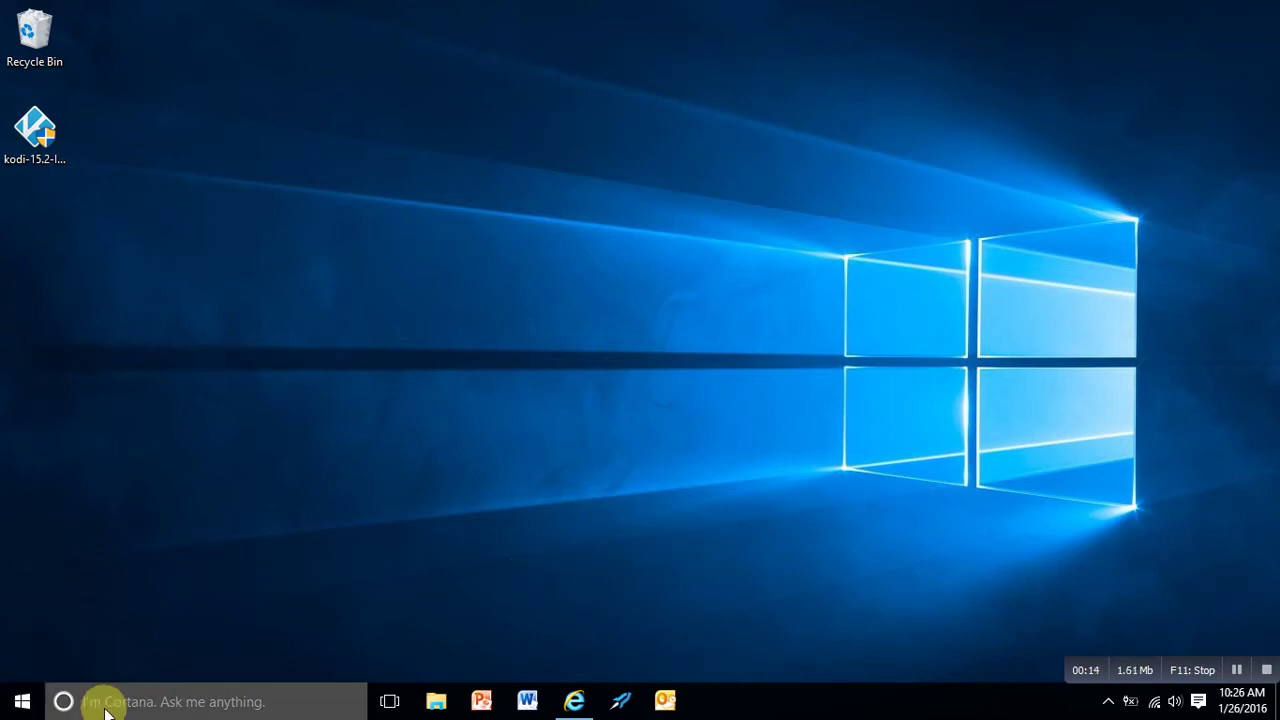
Search the computer for Kodi and launch the desktop app
{"action": "left_click", "coordinate": [140, 703]}
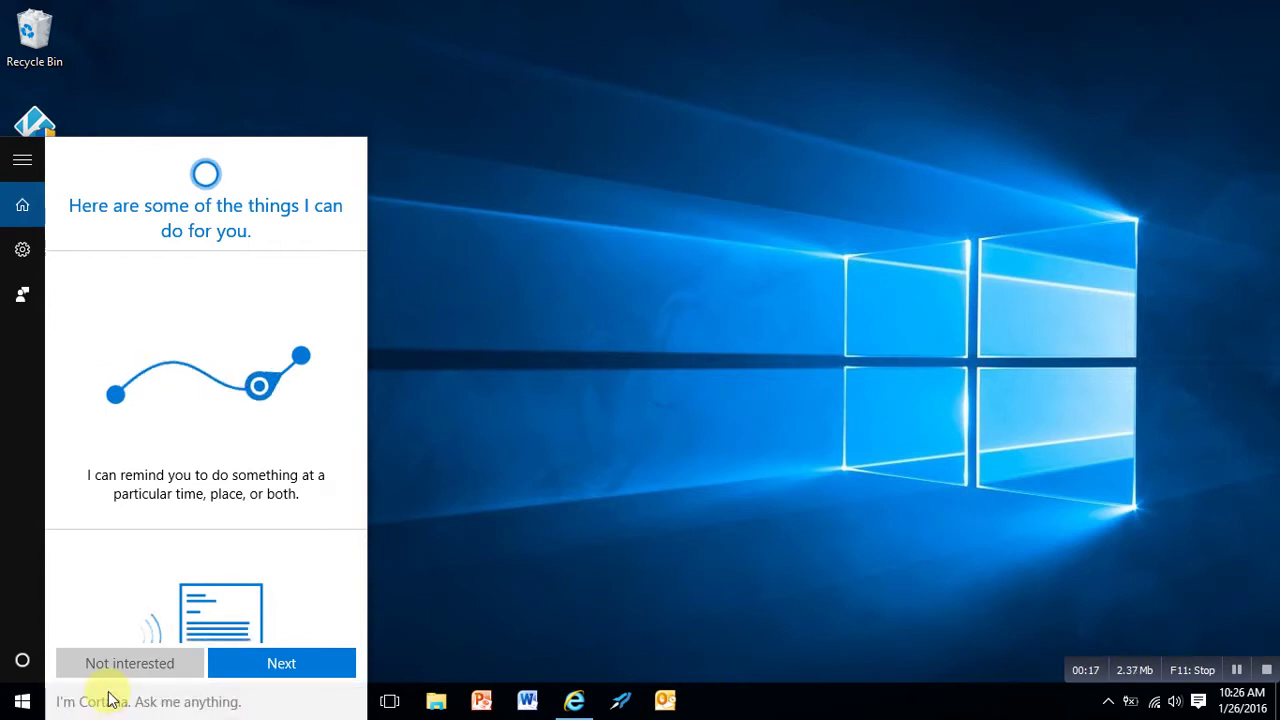
{"action": "type", "text": "kod"}
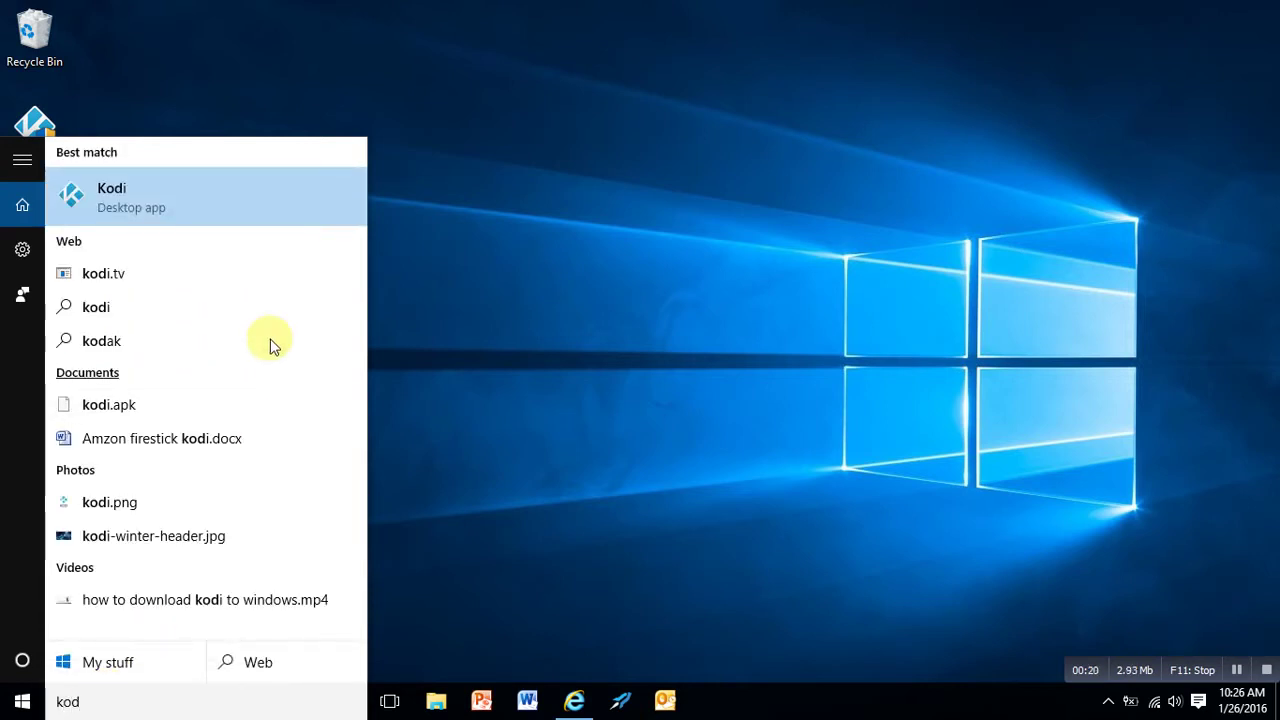
{"action": "left_click", "coordinate": [227, 200]}
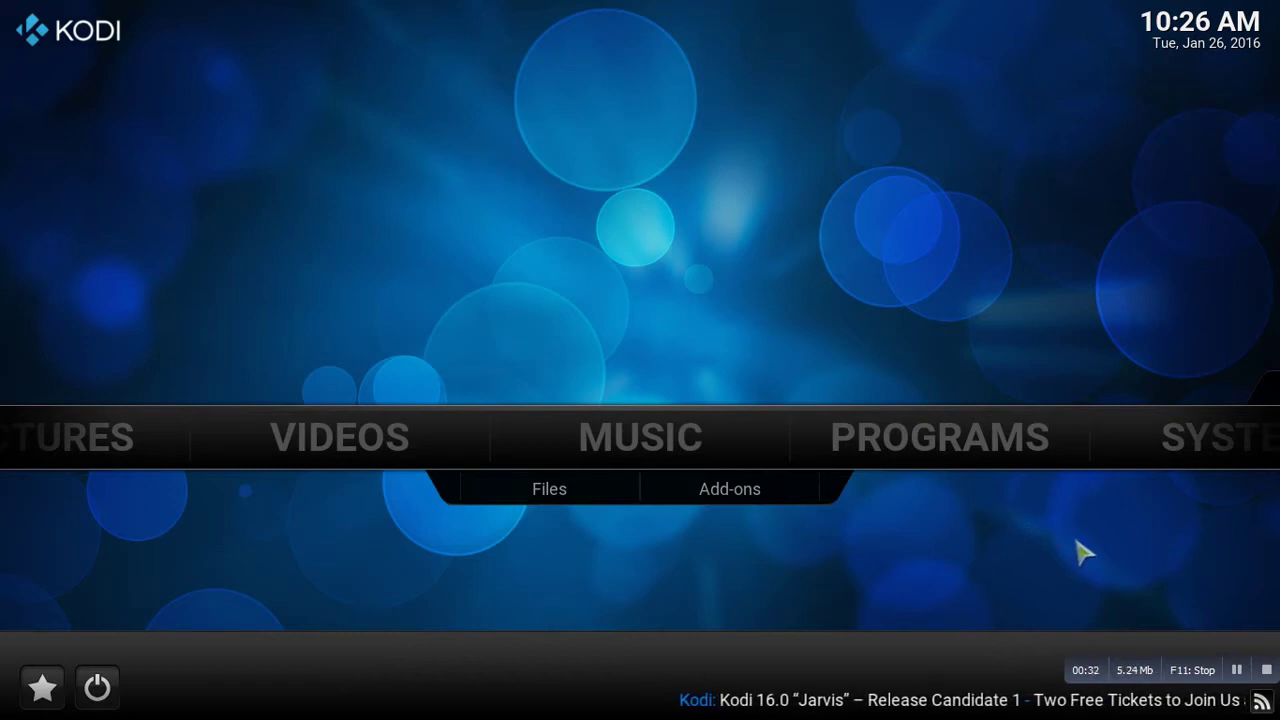
{"action": "key", "text": "Right"}
{"action": "key", "text": "Return"}
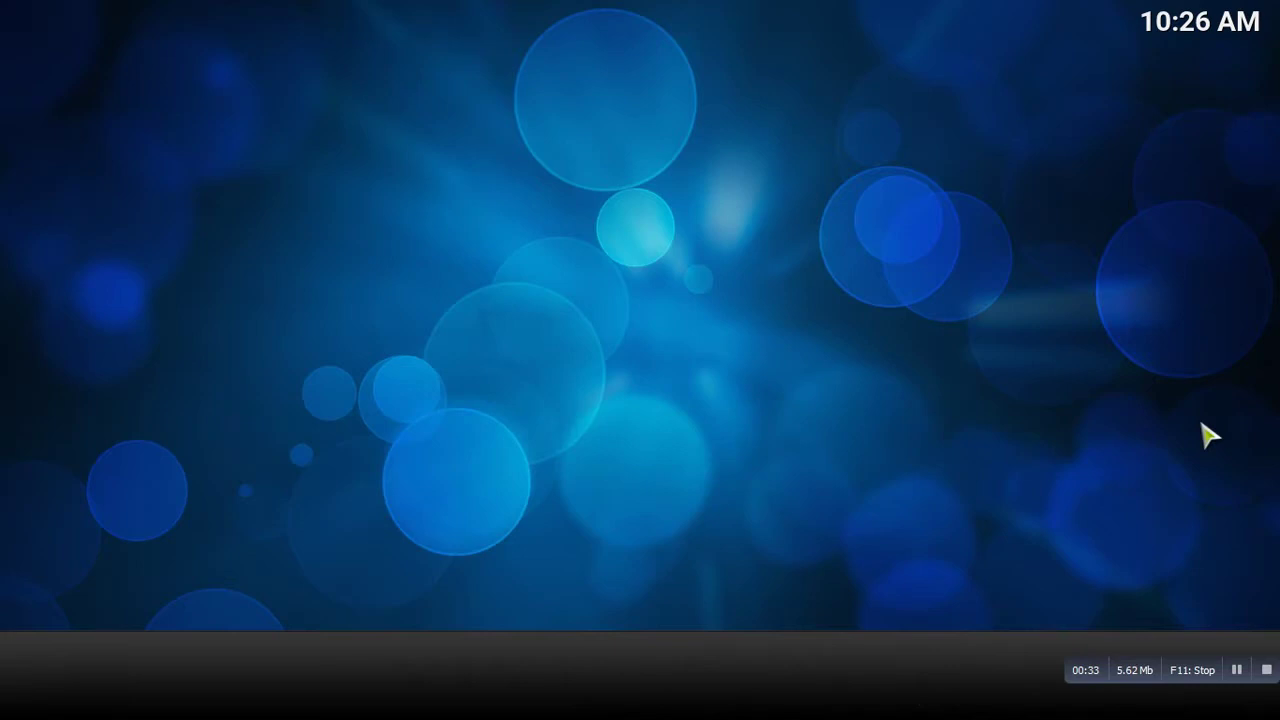
{"action": "left_click", "coordinate": [835, 524]}
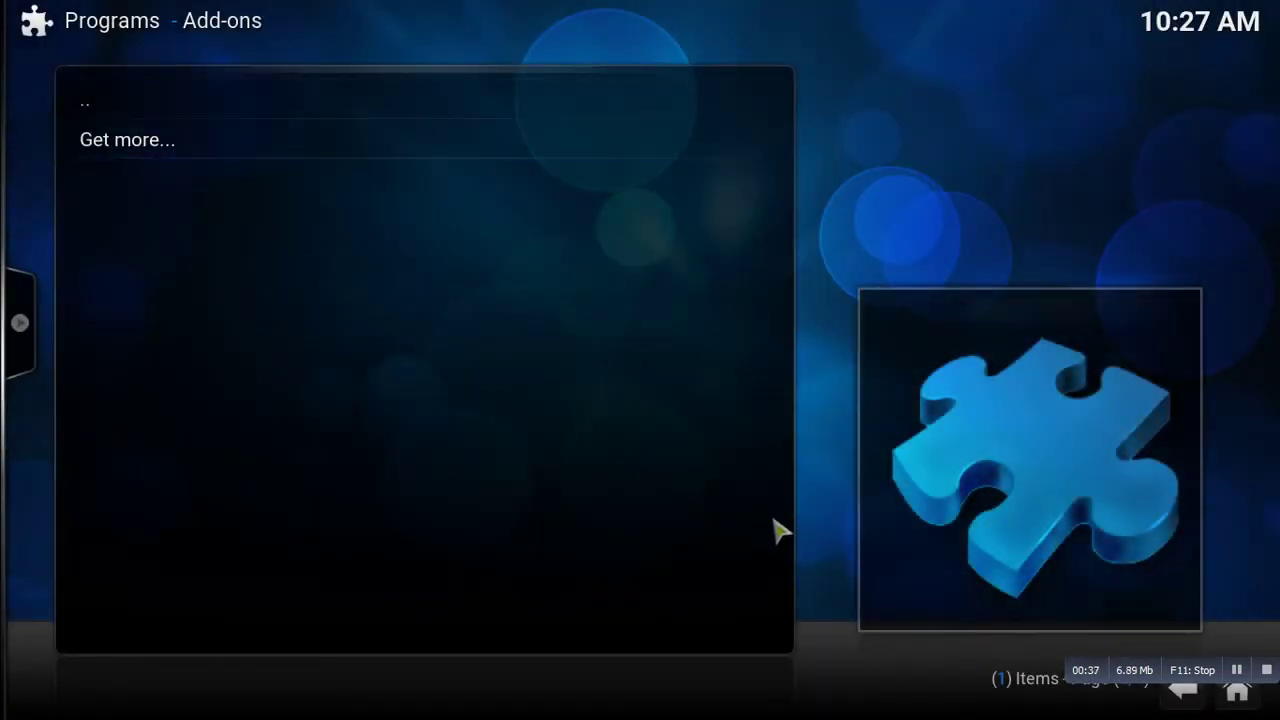
{"action": "left_click", "coordinate": [1180, 692]}
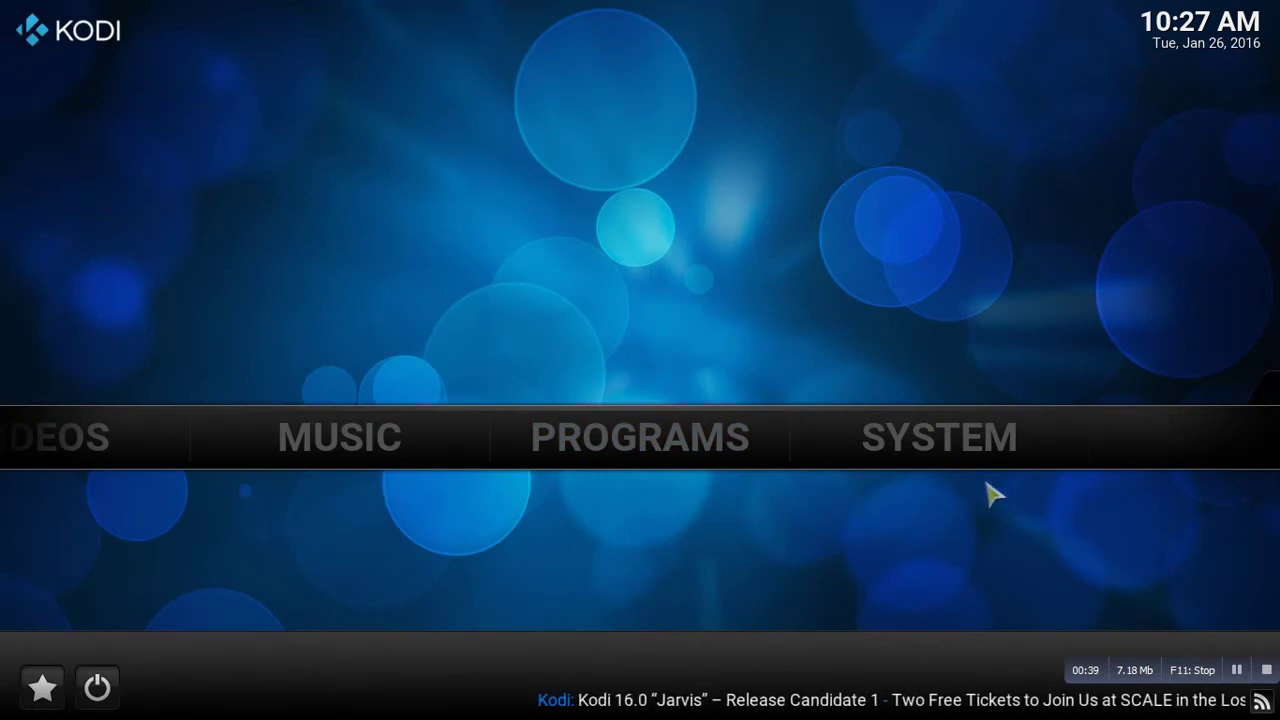
Open Kodi's file manager and start adding a new files source
{"action": "mouse_move", "coordinate": [963, 449]}
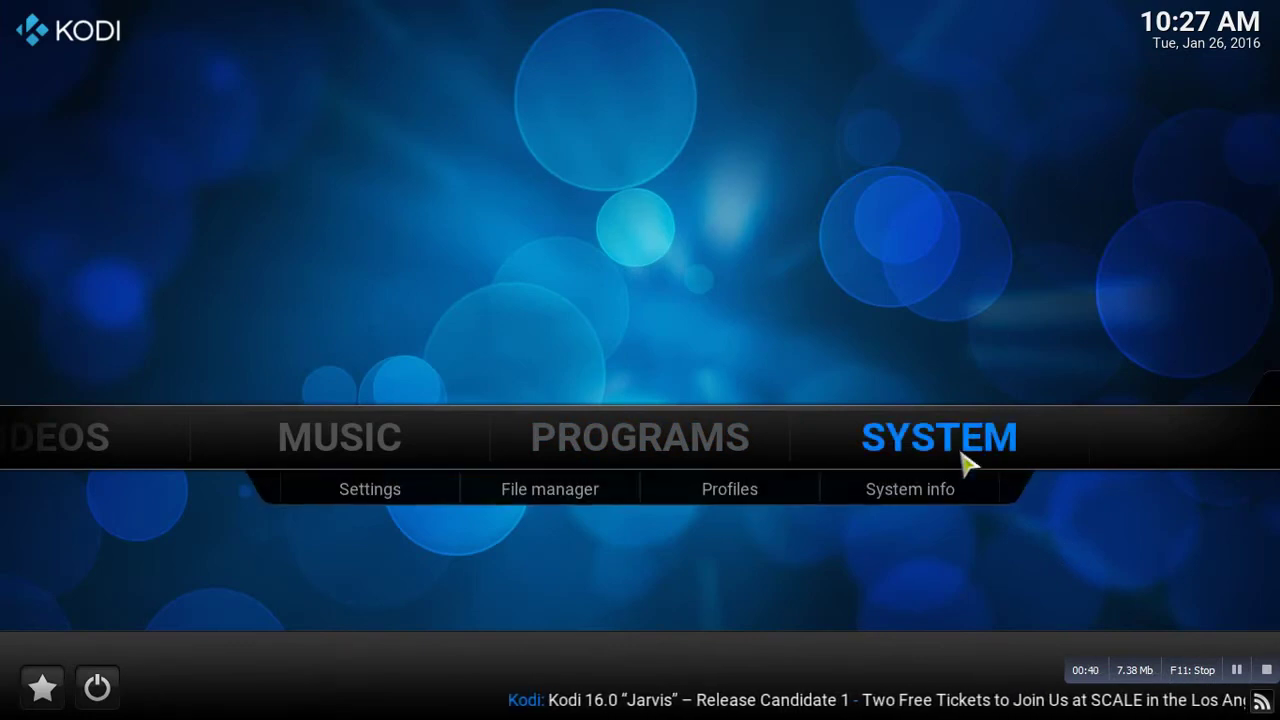
{"action": "left_click", "coordinate": [603, 497]}
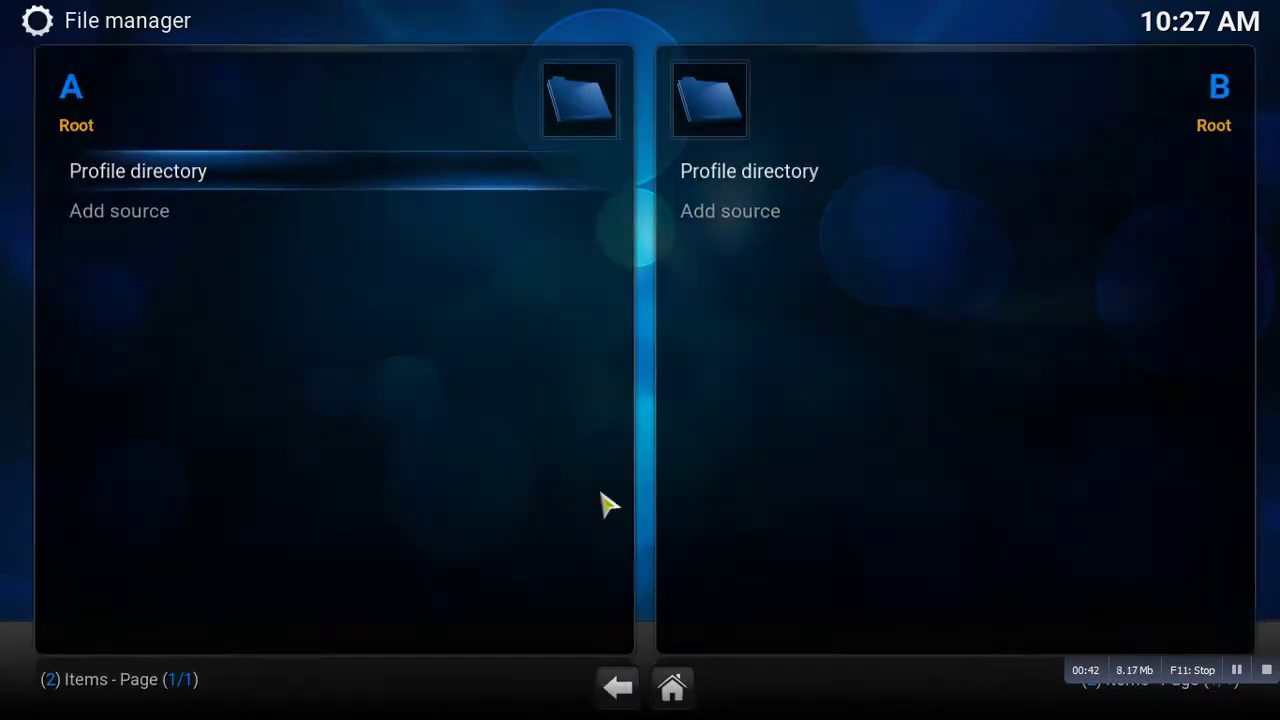
{"action": "left_click", "coordinate": [430, 215]}
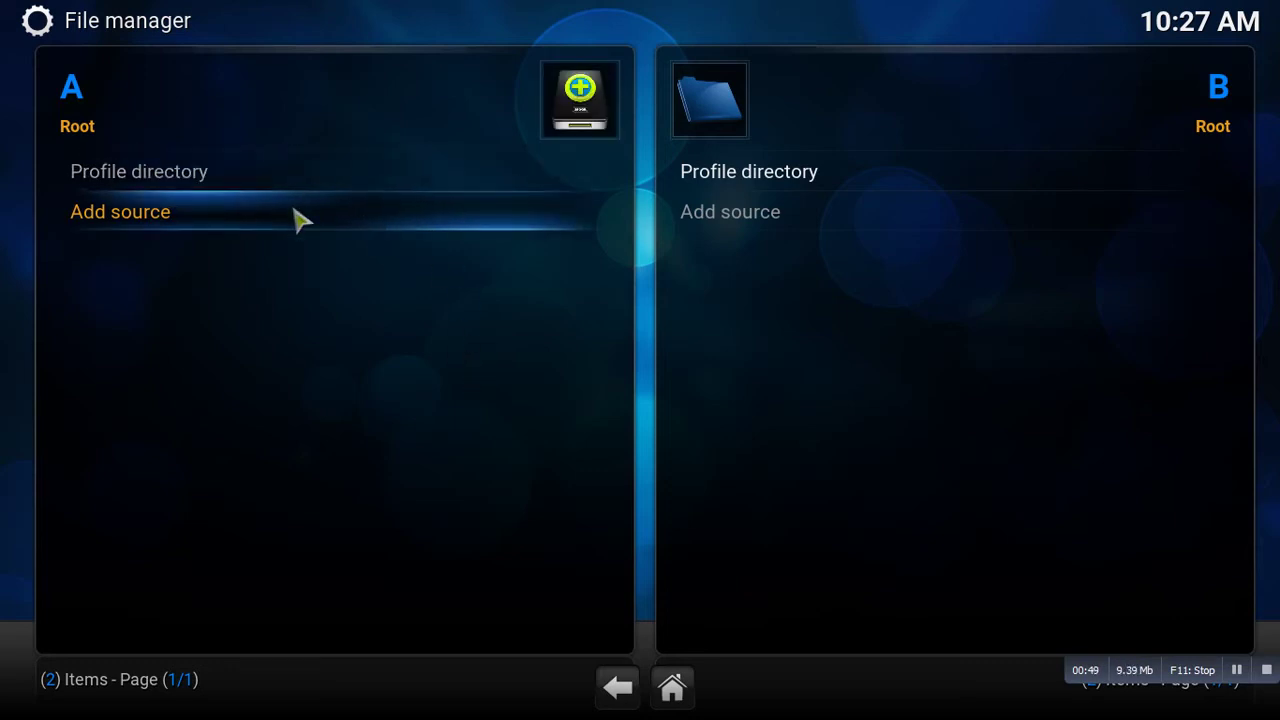
{"action": "left_click", "coordinate": [143, 231]}
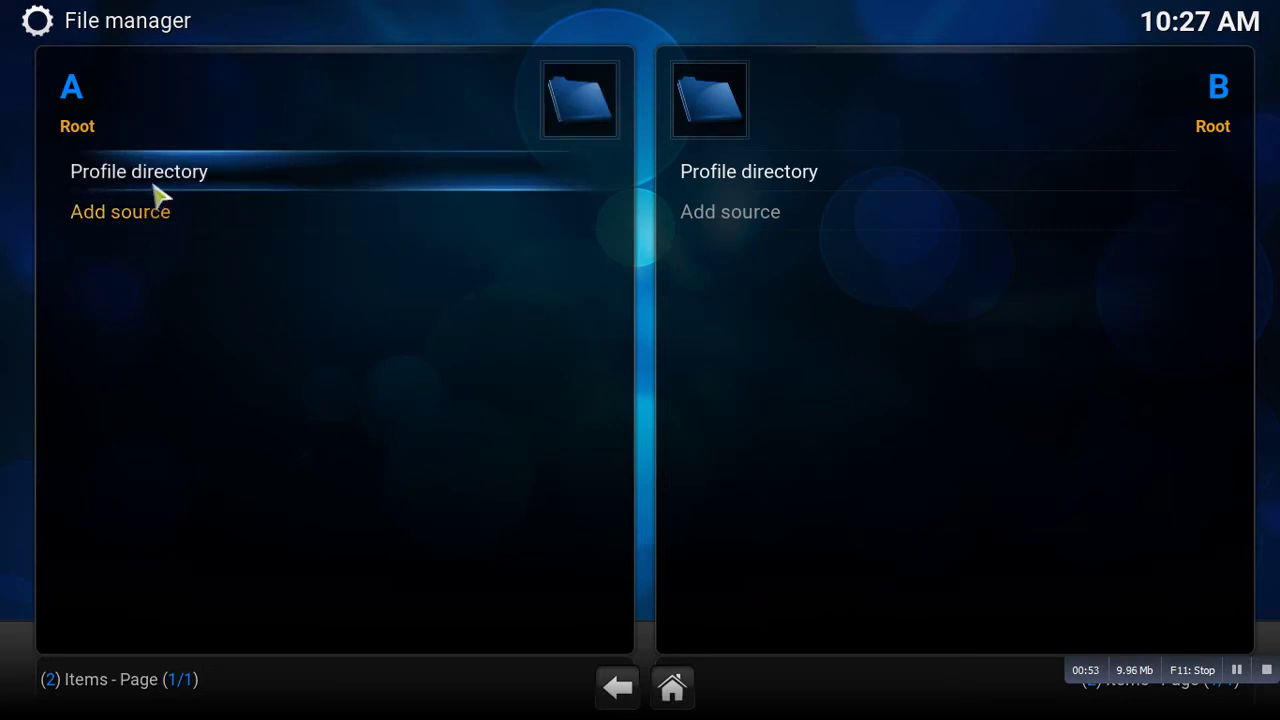
{"action": "left_click", "coordinate": [558, 222]}
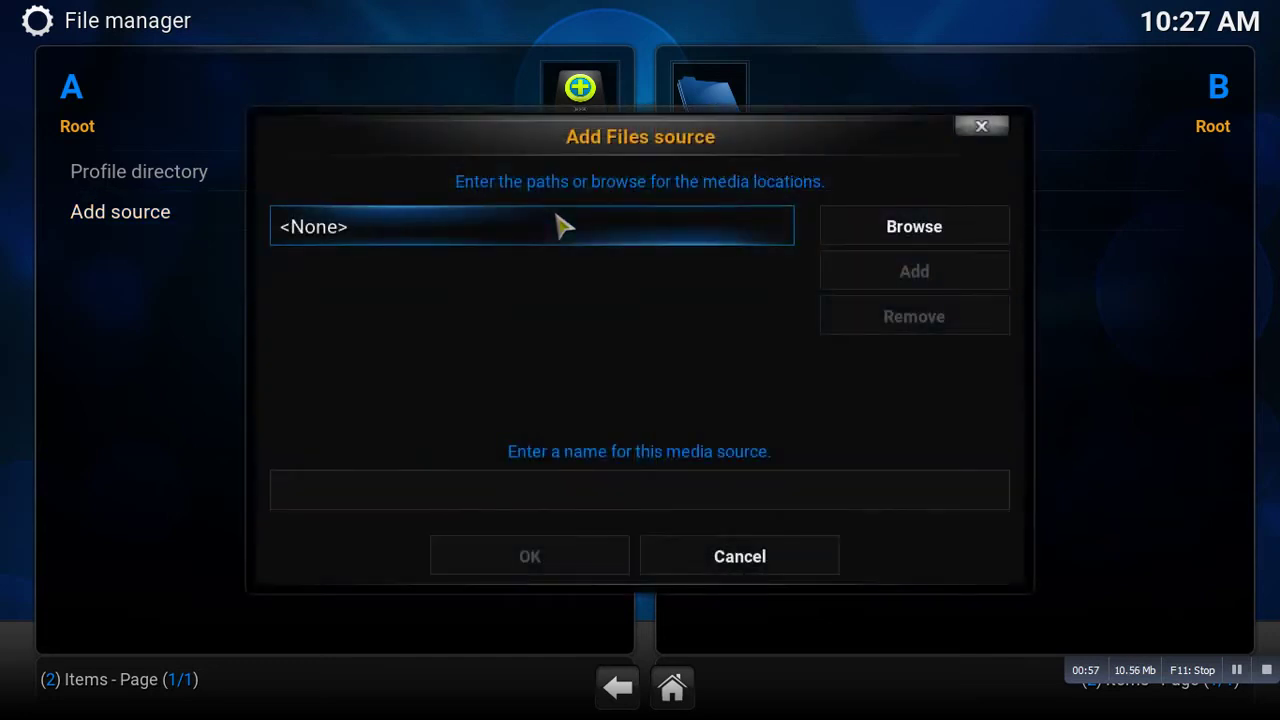
{"action": "left_click", "coordinate": [488, 226]}
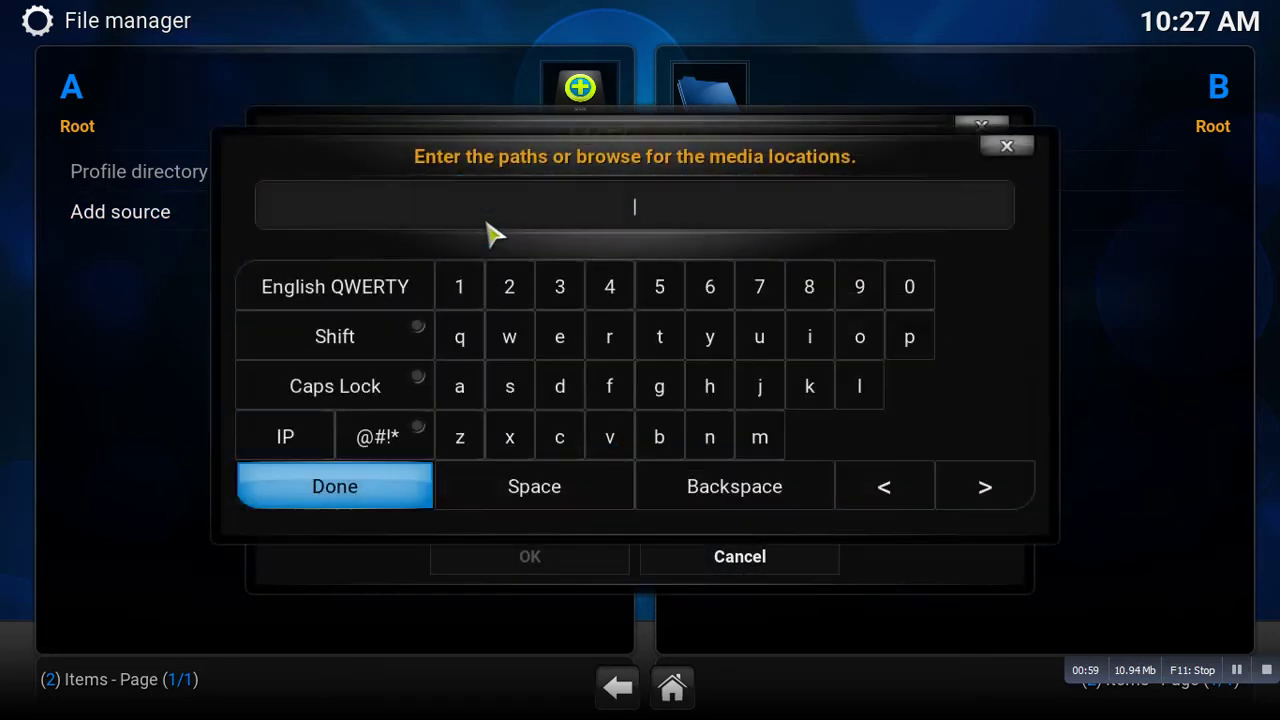
{"action": "left_click", "coordinate": [692, 399]}
{"action": "type", "text": "tt"}
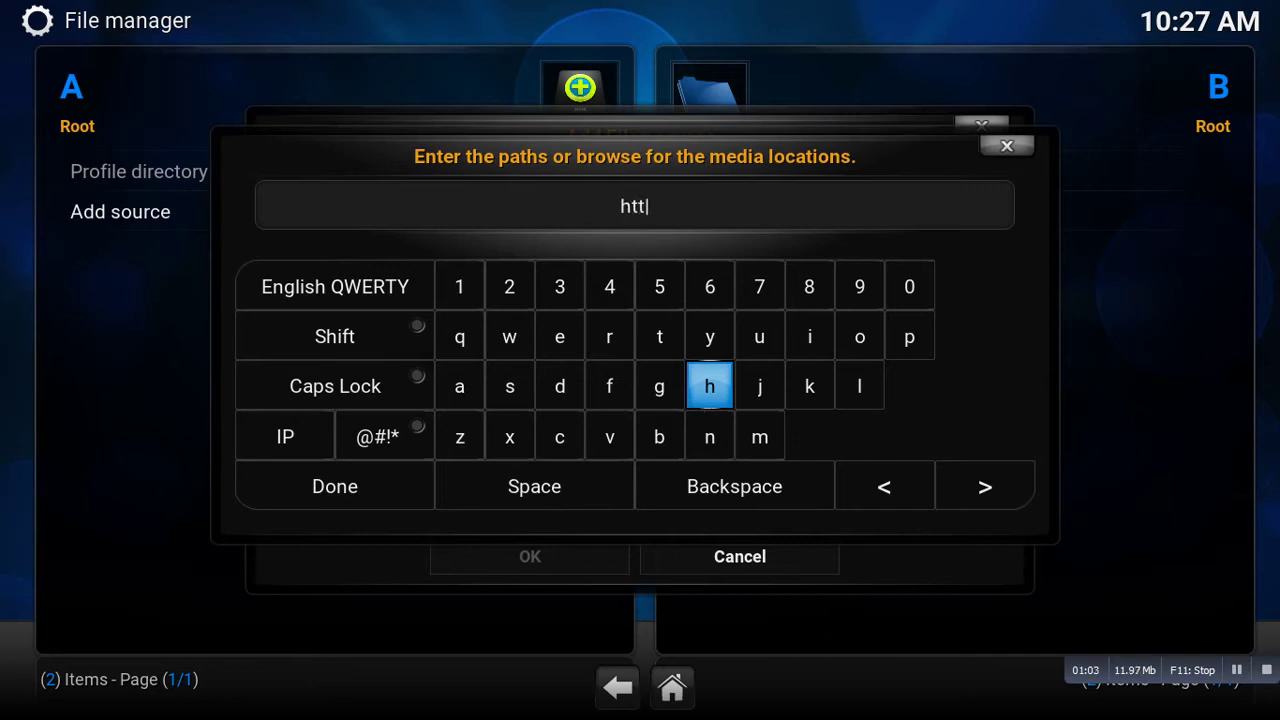
{"action": "type", "text": "p://fusion."}
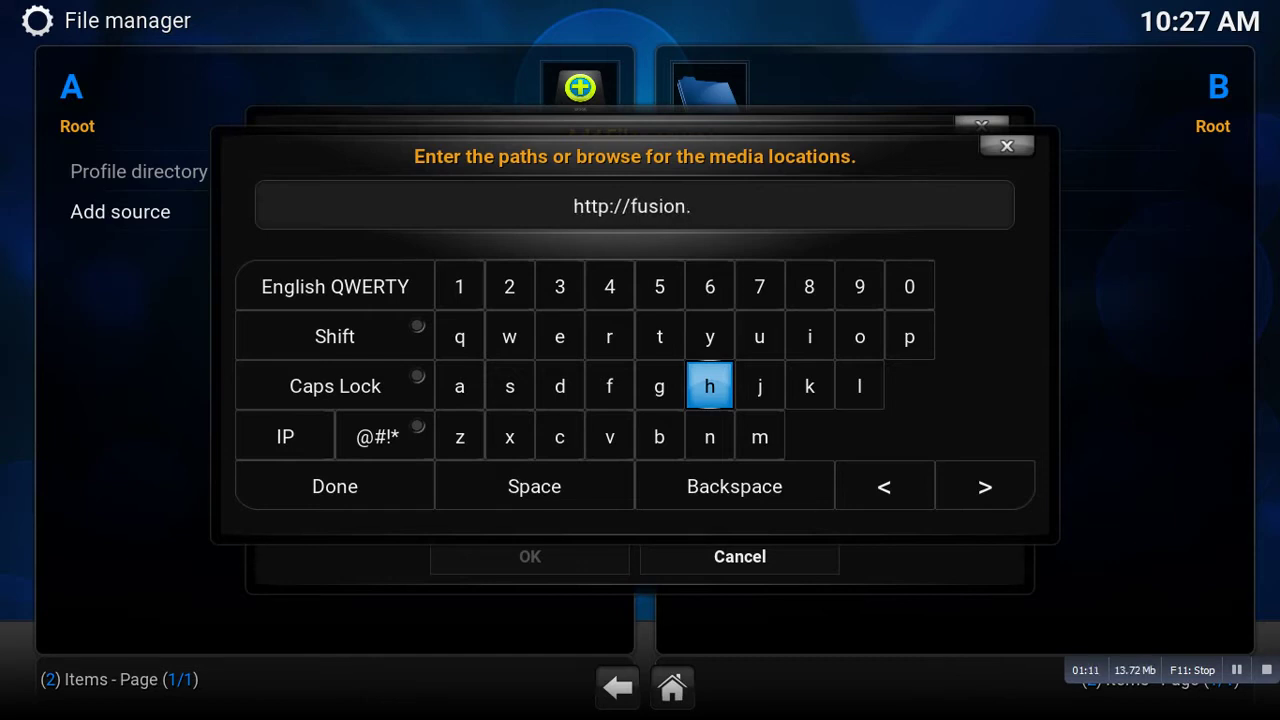
{"action": "type", "text": "tvaddon"}
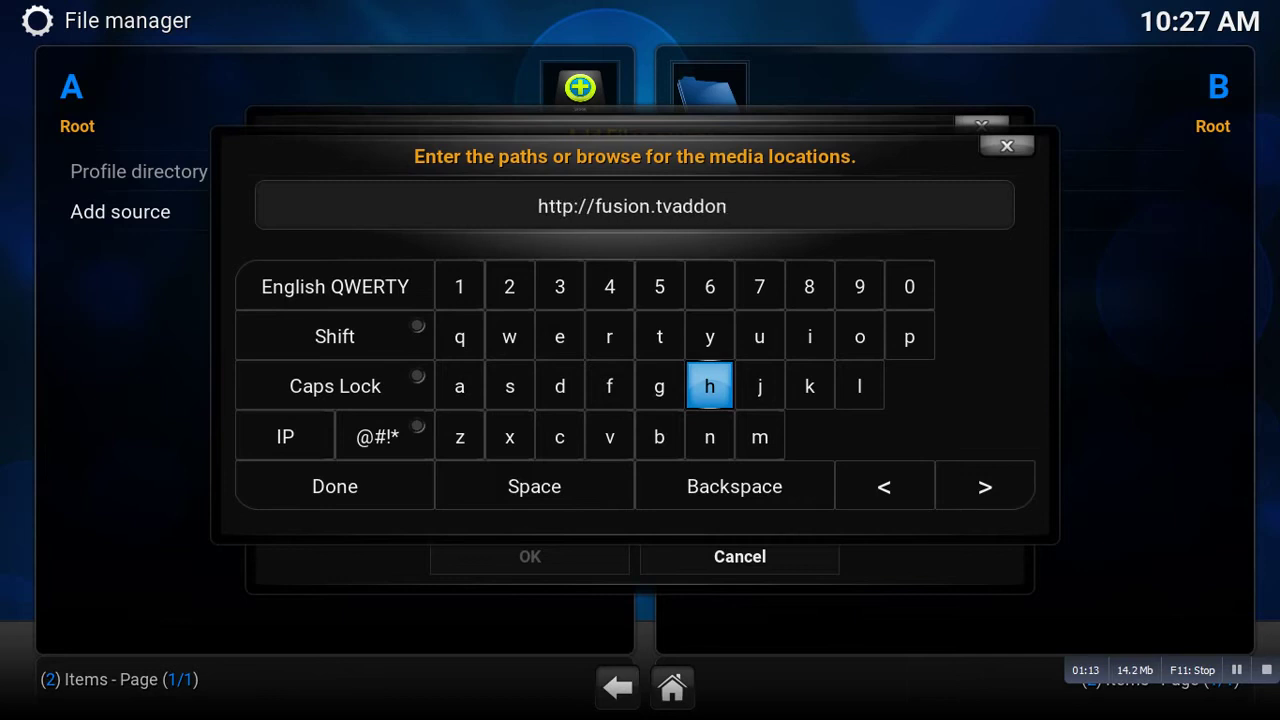
{"action": "type", "text": "s.ag"}
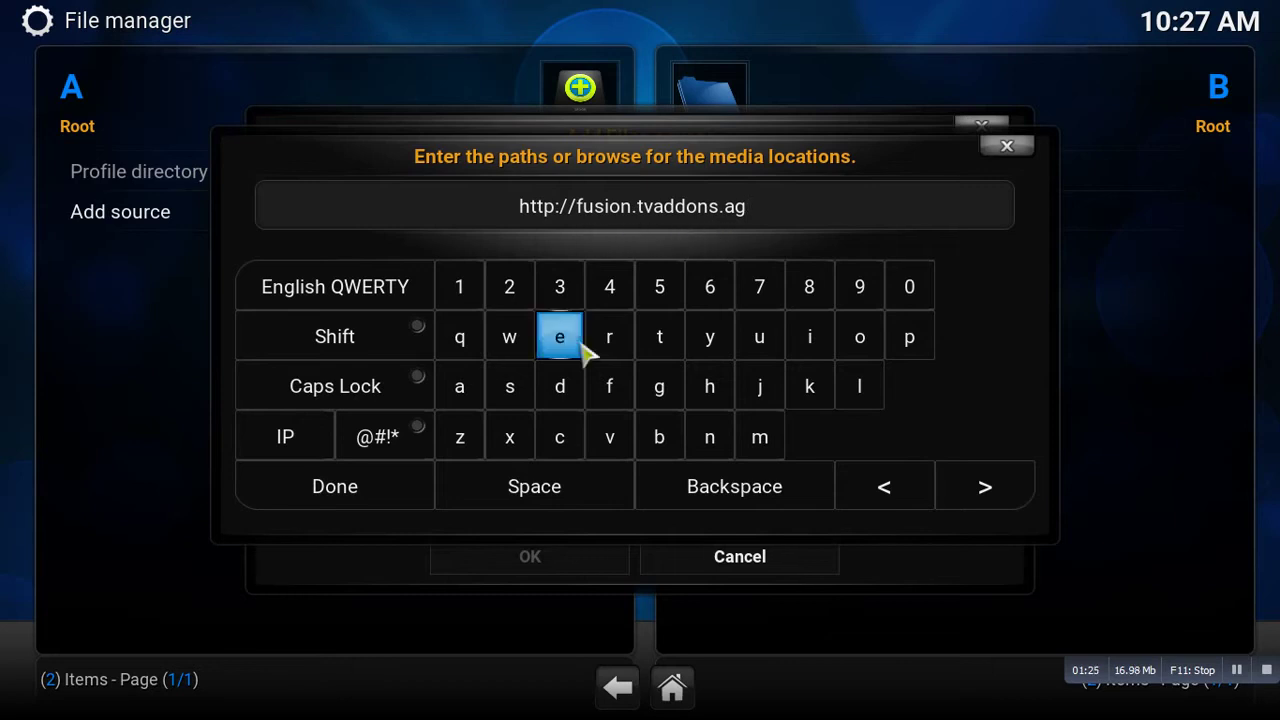
{"action": "left_click", "coordinate": [358, 497]}
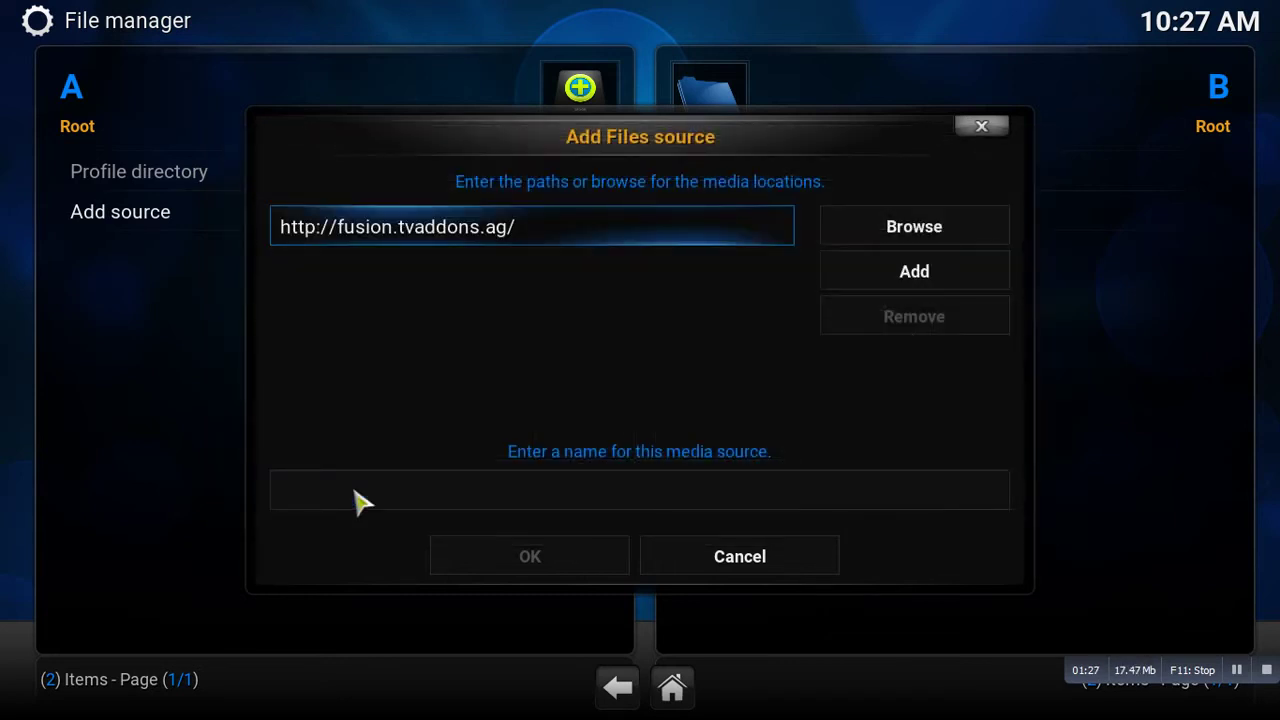
Name the media source fusion, save it and return to the home screen
{"action": "left_click", "coordinate": [545, 505]}
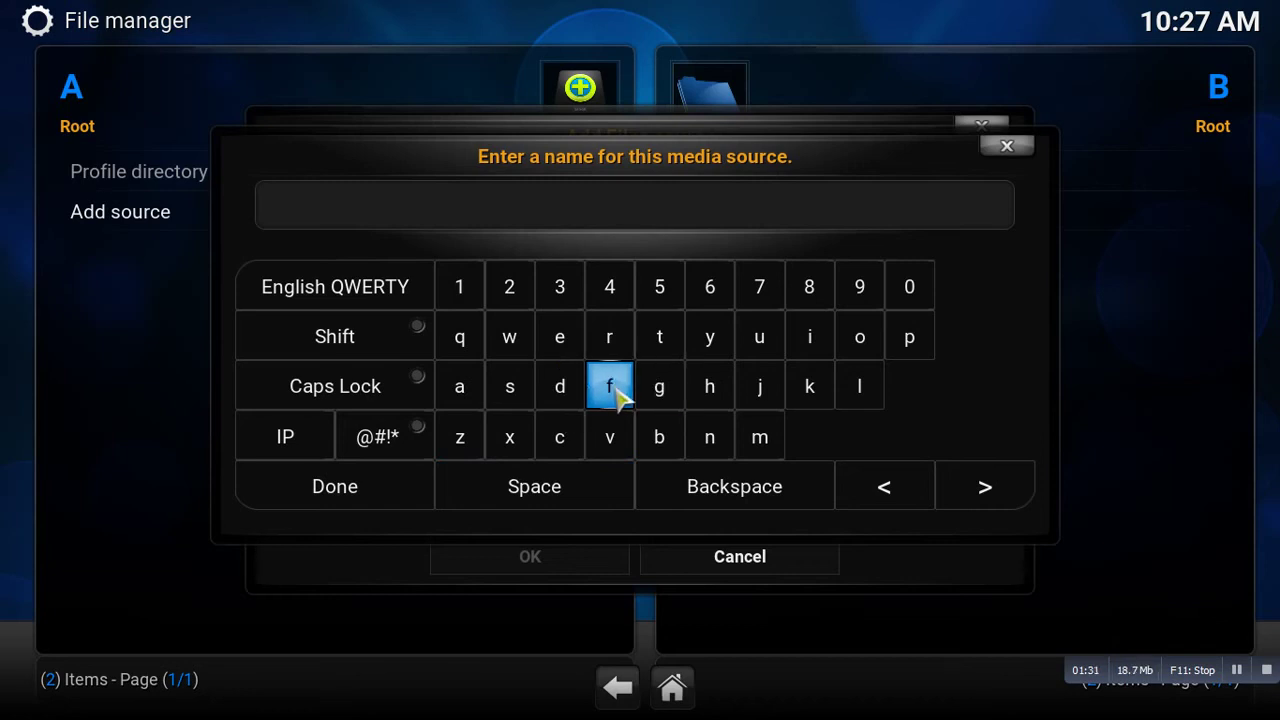
{"action": "type", "text": "fusion"}
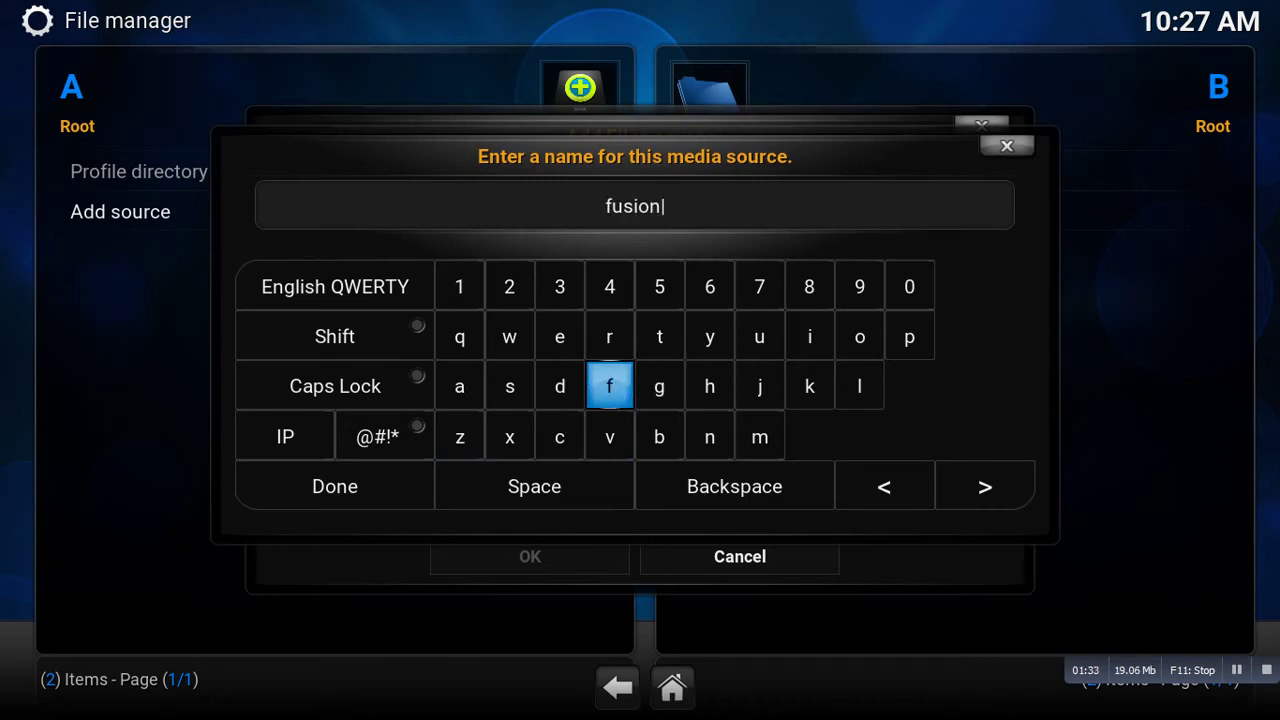
{"action": "left_click", "coordinate": [355, 489]}
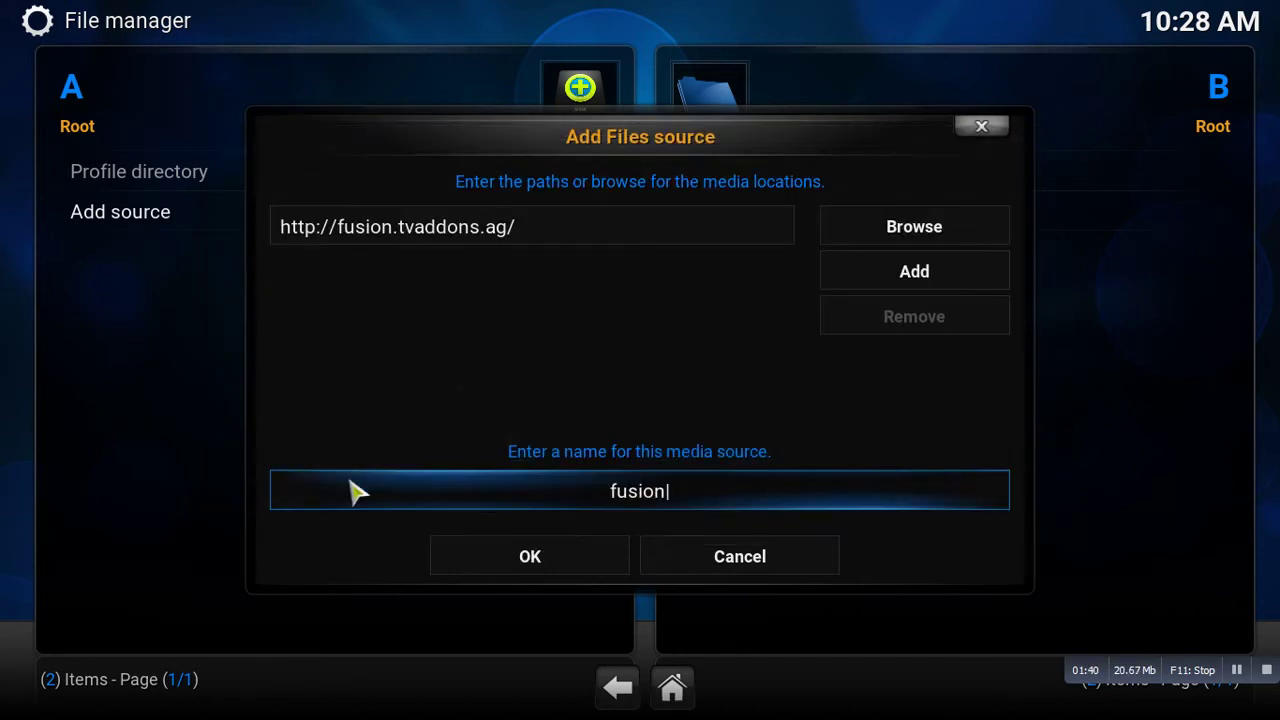
{"action": "left_click", "coordinate": [497, 560]}
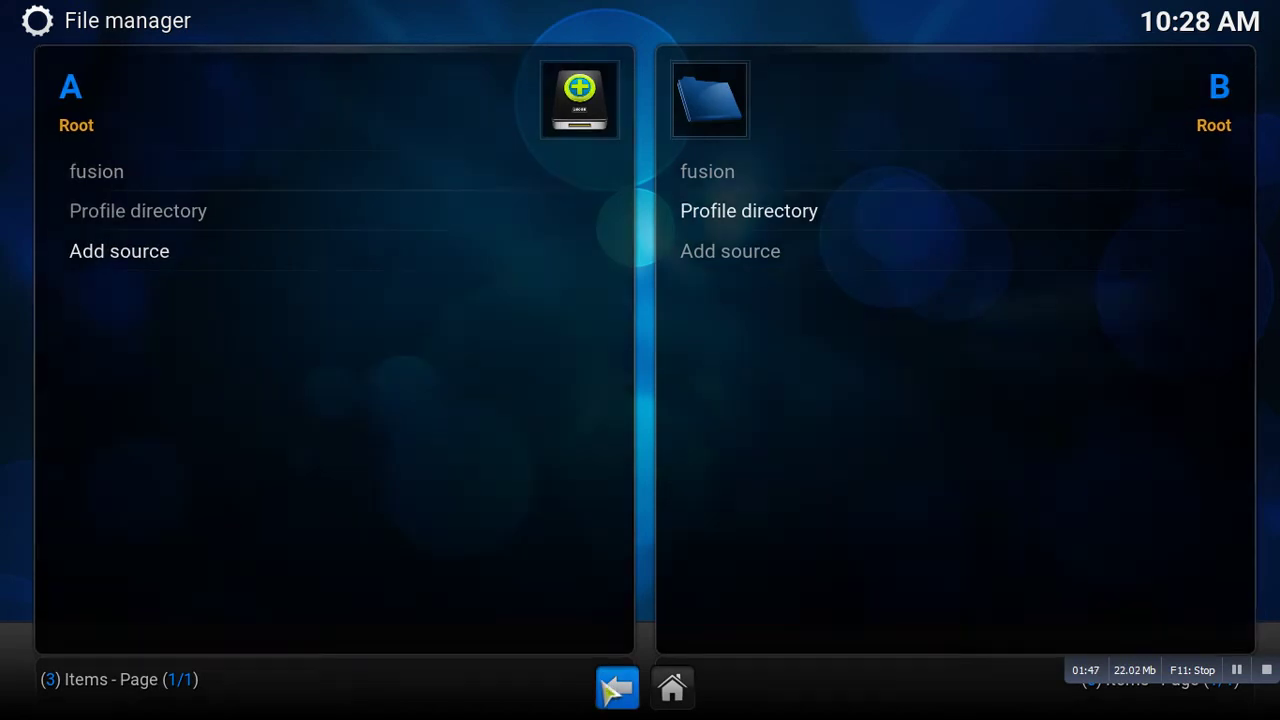
{"action": "left_click", "coordinate": [617, 688]}
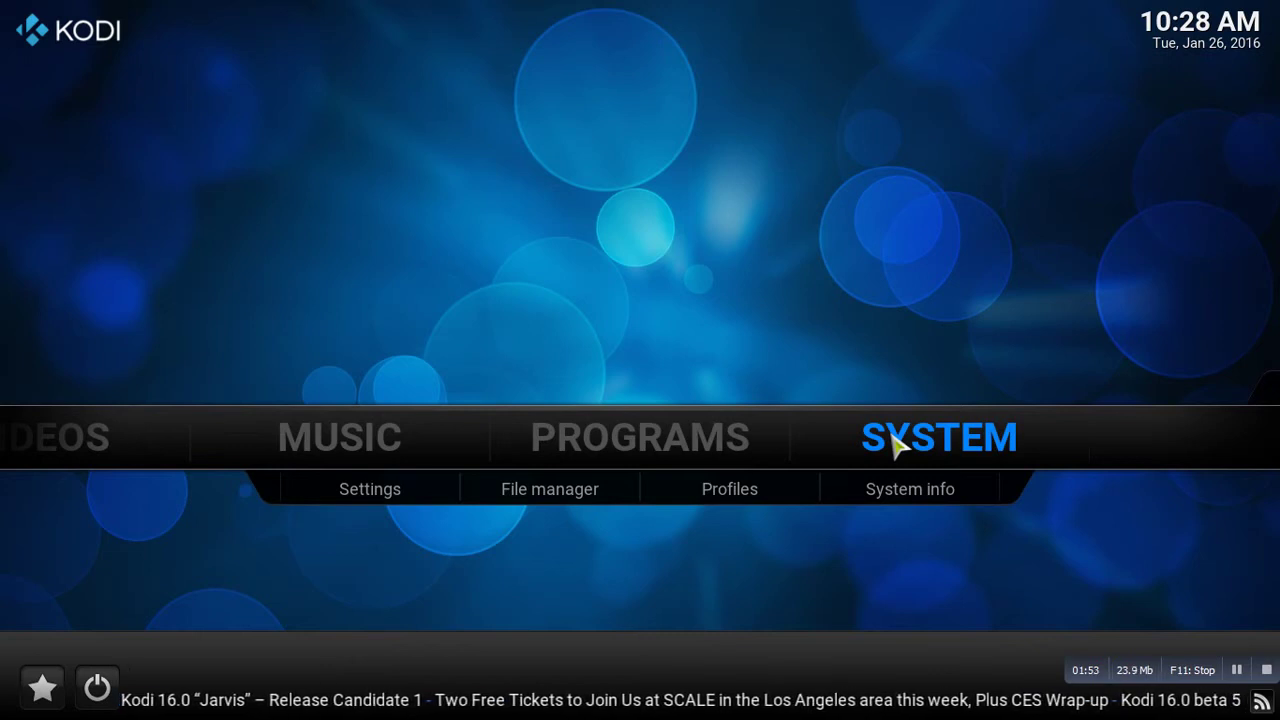
Install the add-on plugin.video.hubwizard-1.1.9.zip from the start-here folder of the fusion source
{"action": "left_click", "coordinate": [428, 506]}
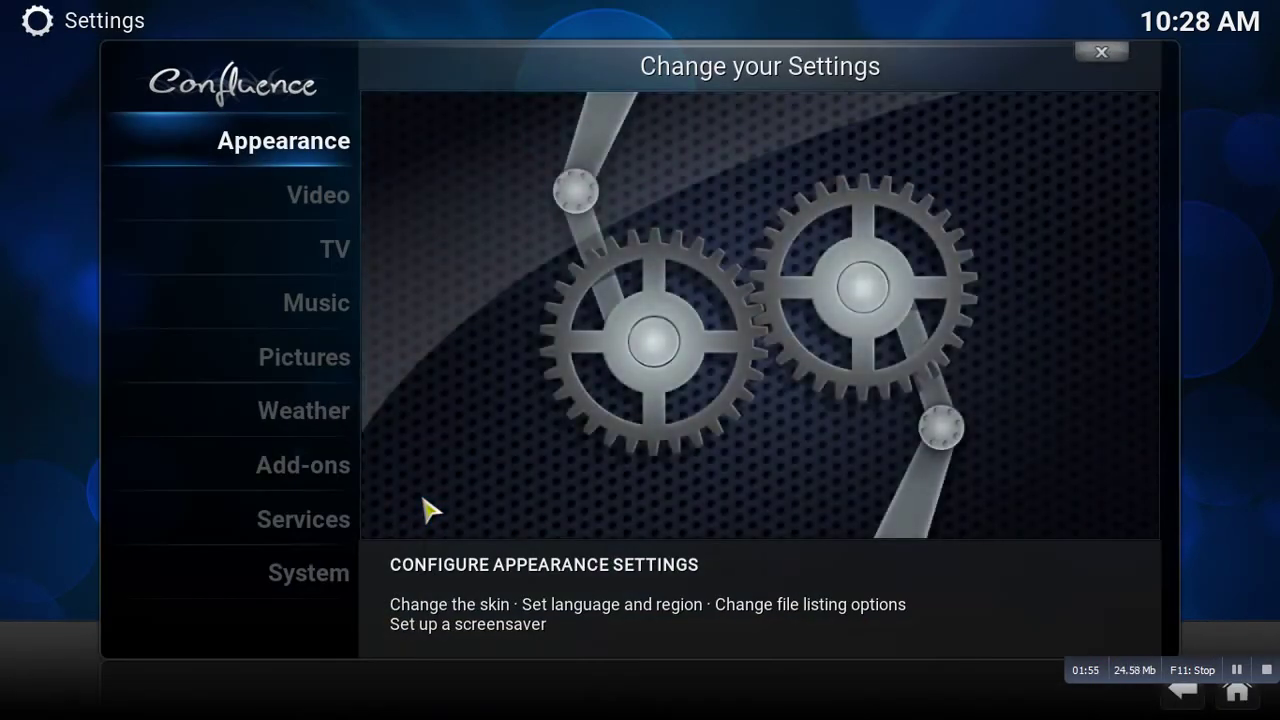
{"action": "left_click", "coordinate": [308, 490]}
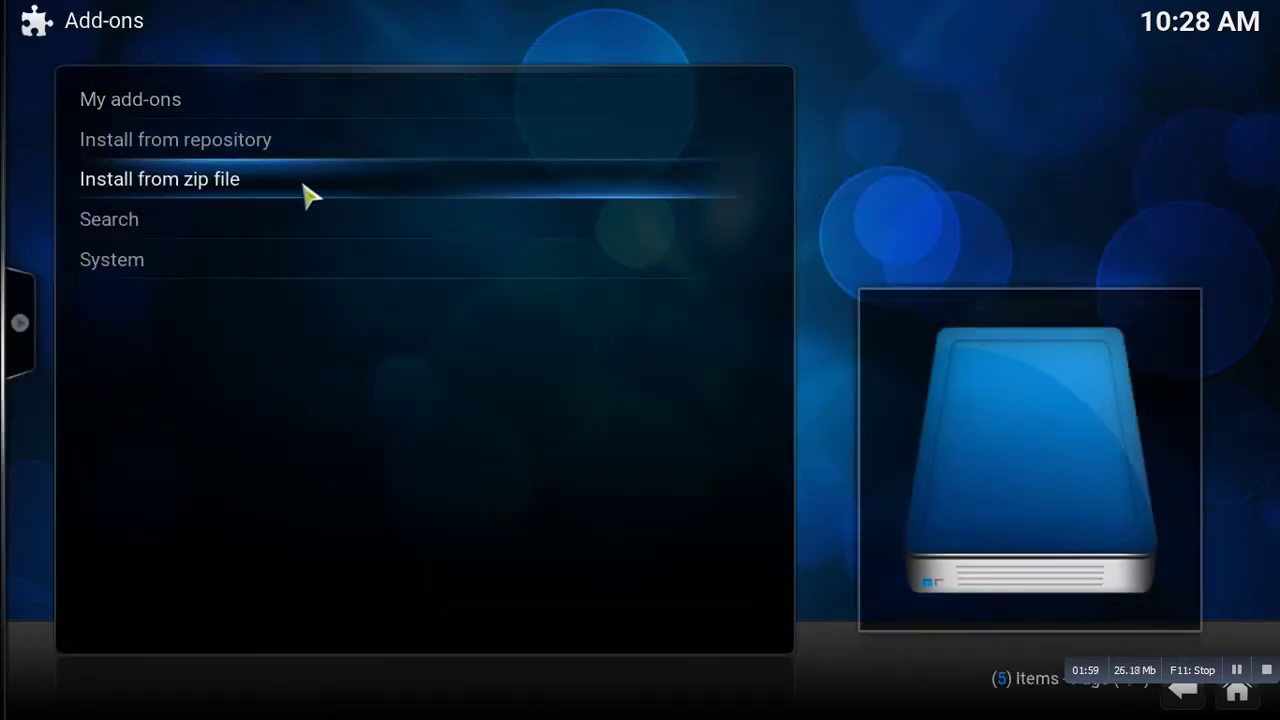
{"action": "left_click", "coordinate": [333, 195]}
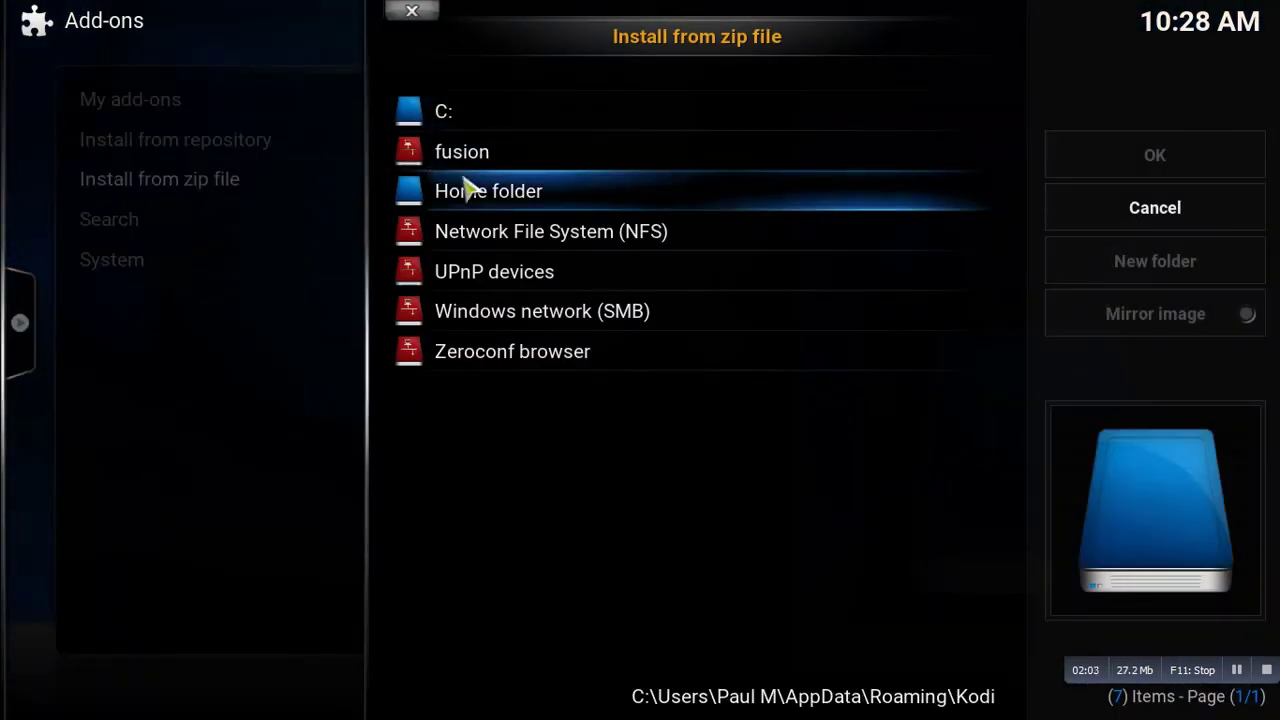
{"action": "left_click", "coordinate": [542, 155]}
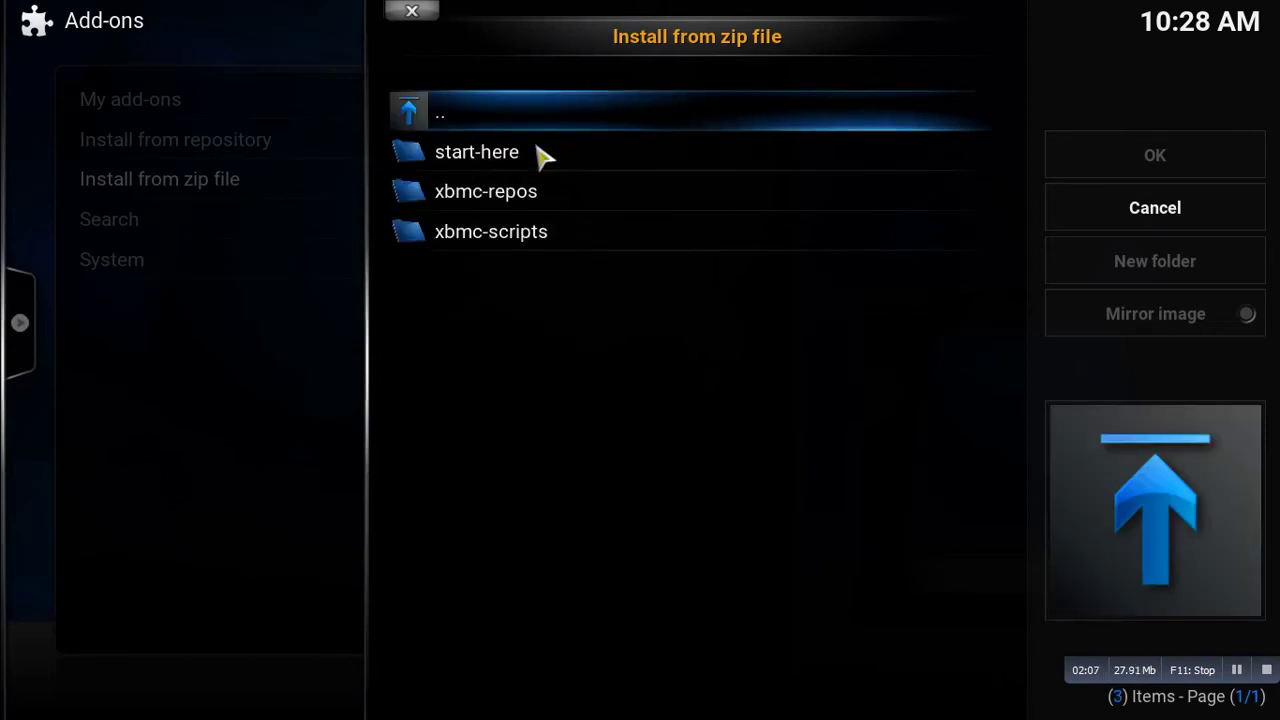
{"action": "left_click", "coordinate": [518, 160]}
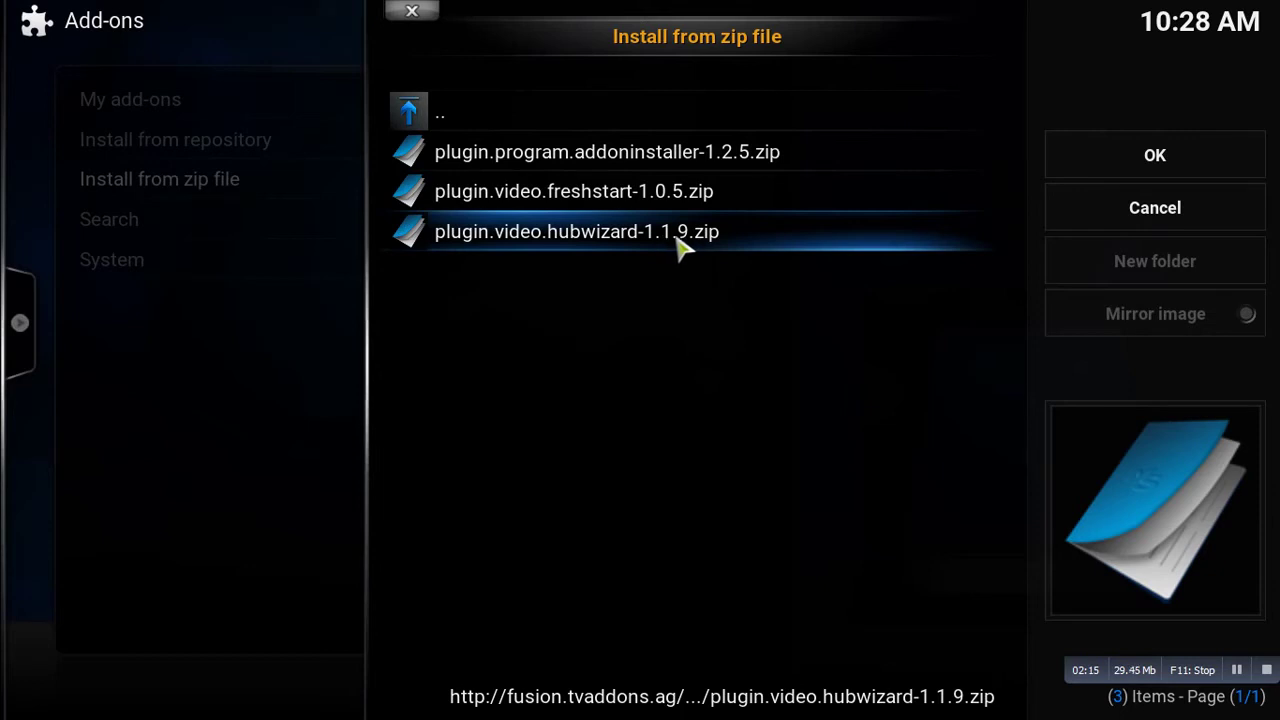
{"action": "left_click", "coordinate": [740, 245]}
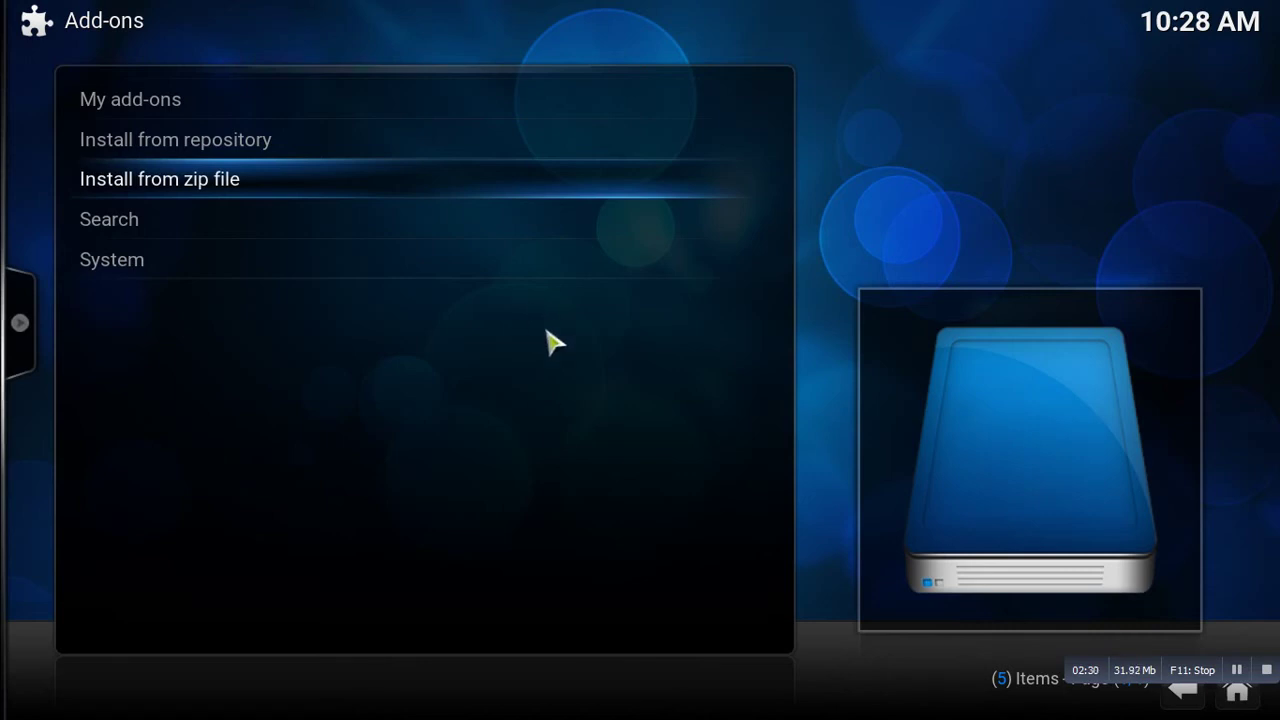
Run the Config Wizard program add-on for Windows and agree to let TVADDONS.AG customize the add-on selection
{"action": "left_click", "coordinate": [1183, 697]}
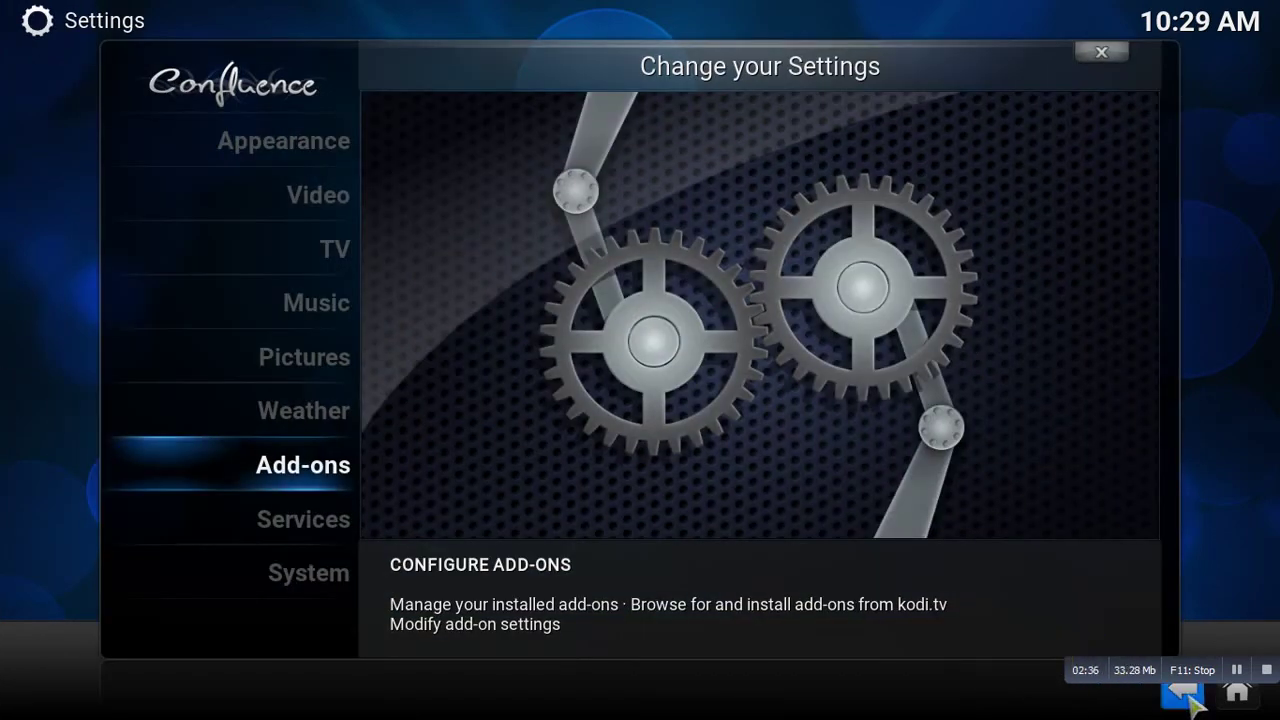
{"action": "left_click", "coordinate": [1181, 690]}
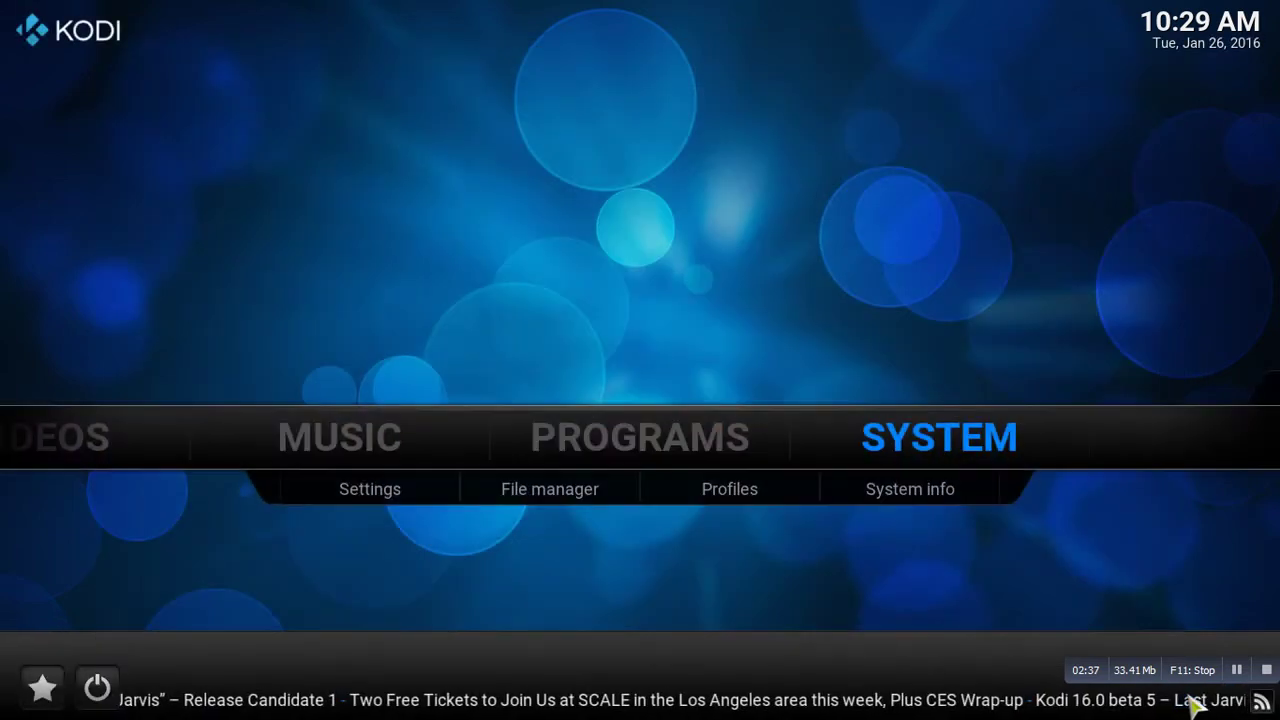
{"action": "left_click", "coordinate": [640, 445]}
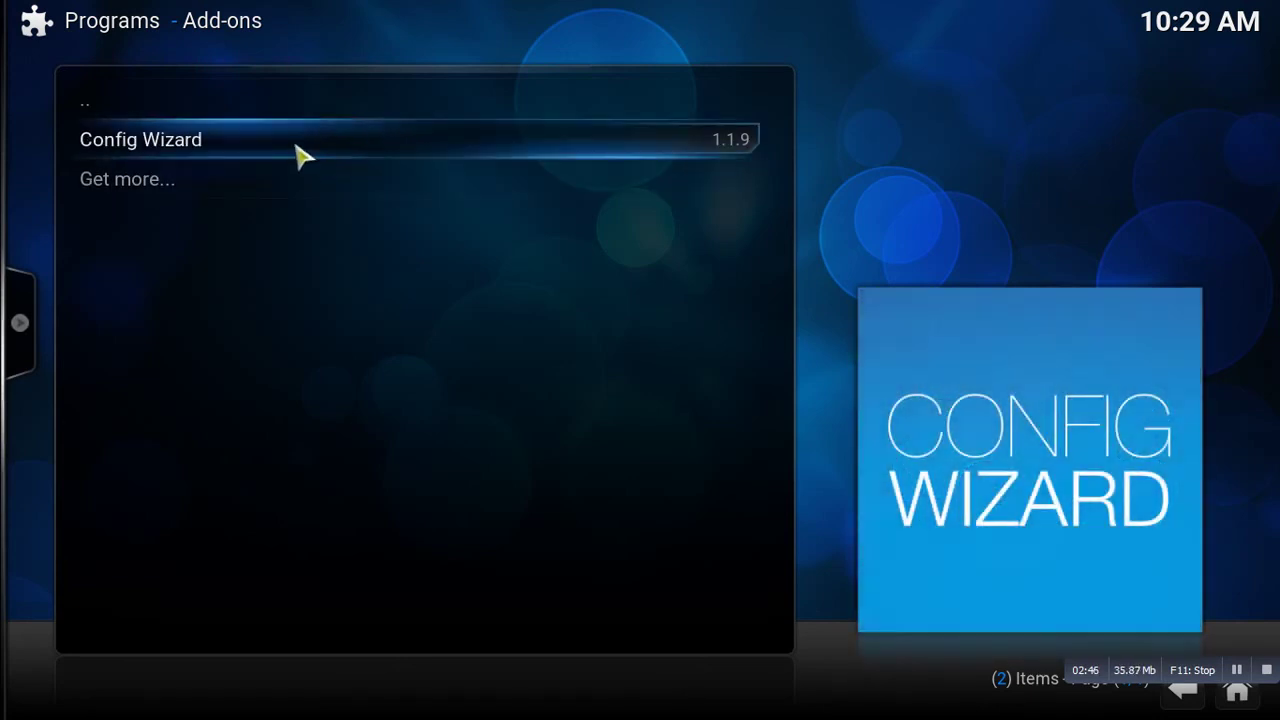
{"action": "left_click", "coordinate": [300, 155]}
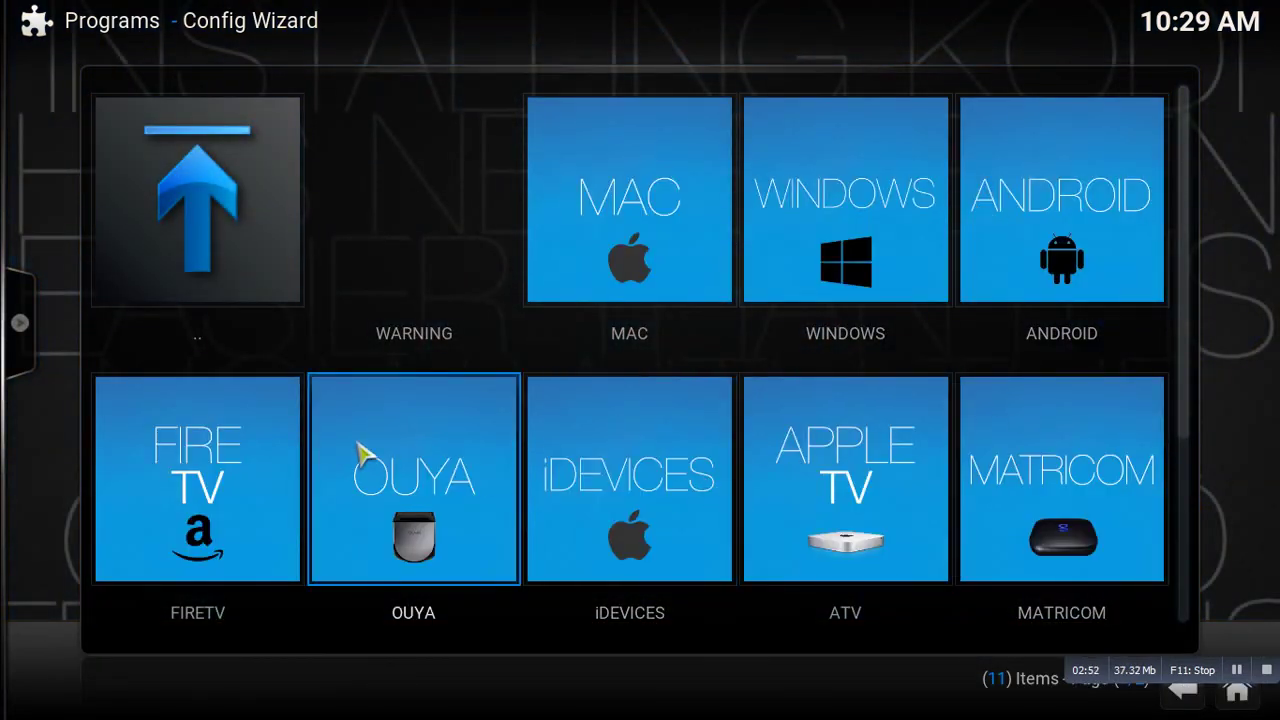
{"action": "left_click", "coordinate": [845, 262]}
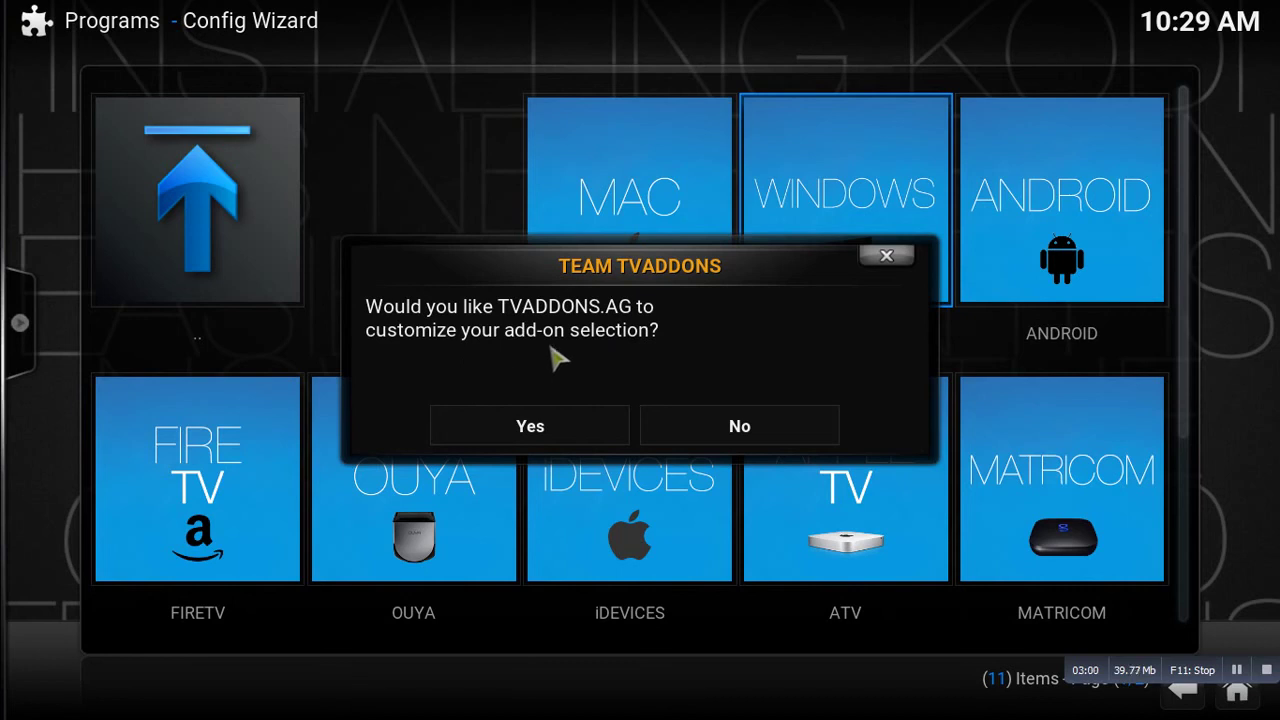
{"action": "left_click", "coordinate": [530, 426]}
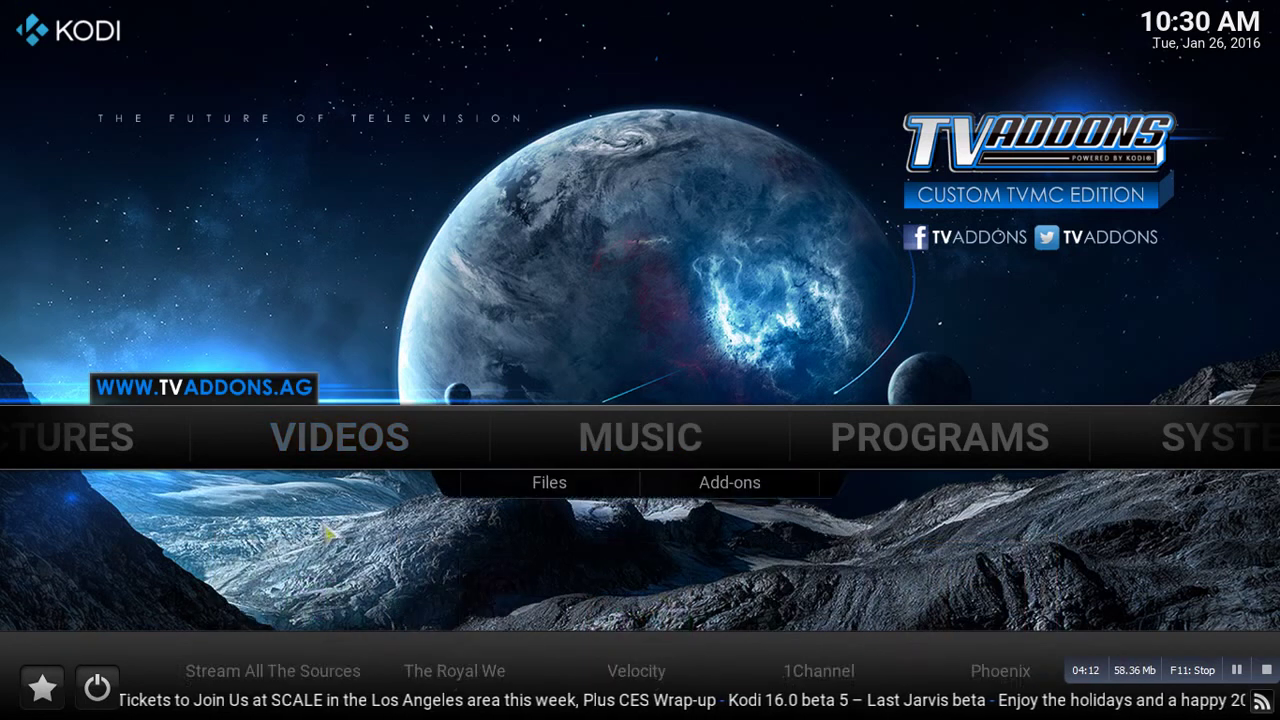
Look over the Music, Videos and Pictures sections of the home screen and their add-on shortcuts
{"action": "mouse_move", "coordinate": [688, 434]}
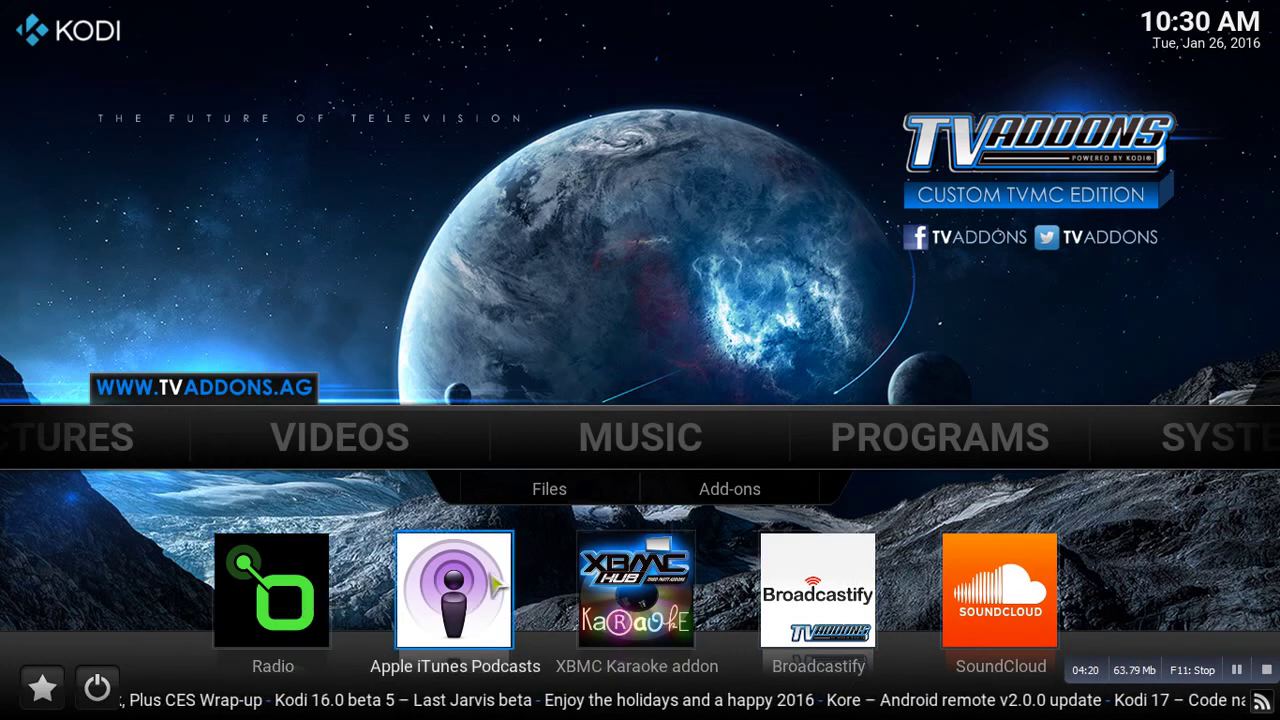
{"action": "mouse_move", "coordinate": [472, 441]}
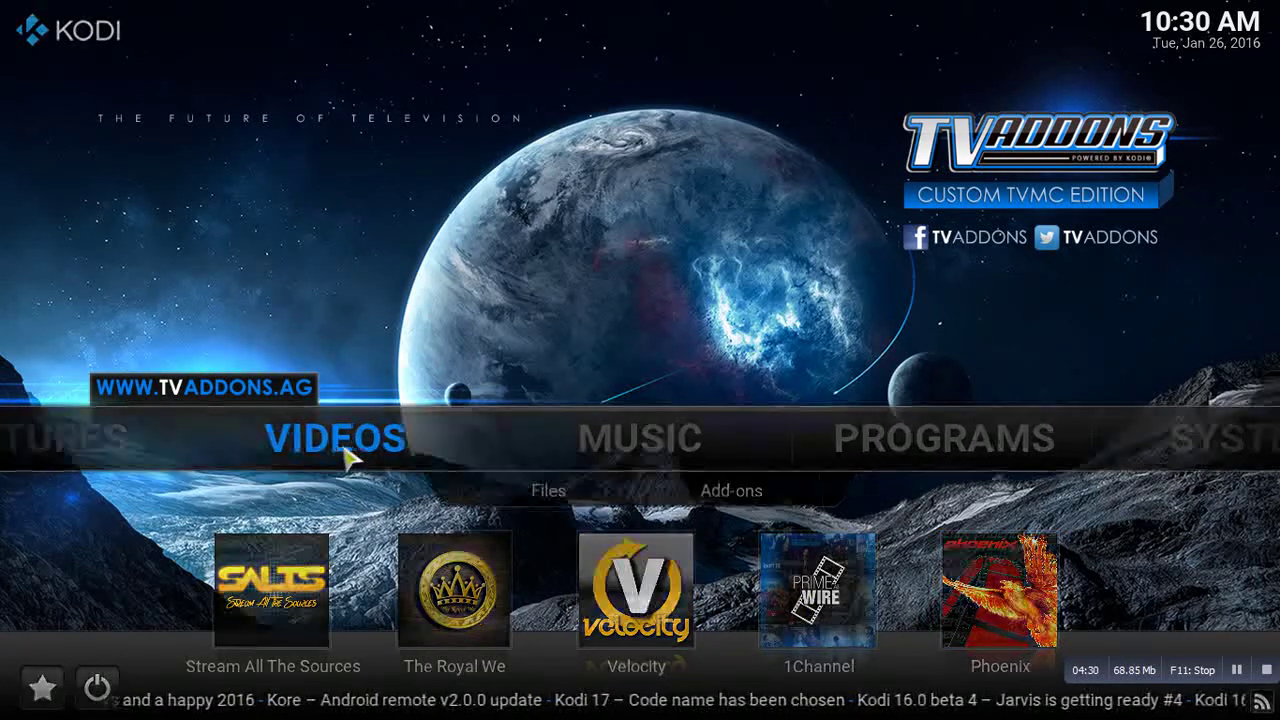
{"action": "left_click", "coordinate": [345, 457]}
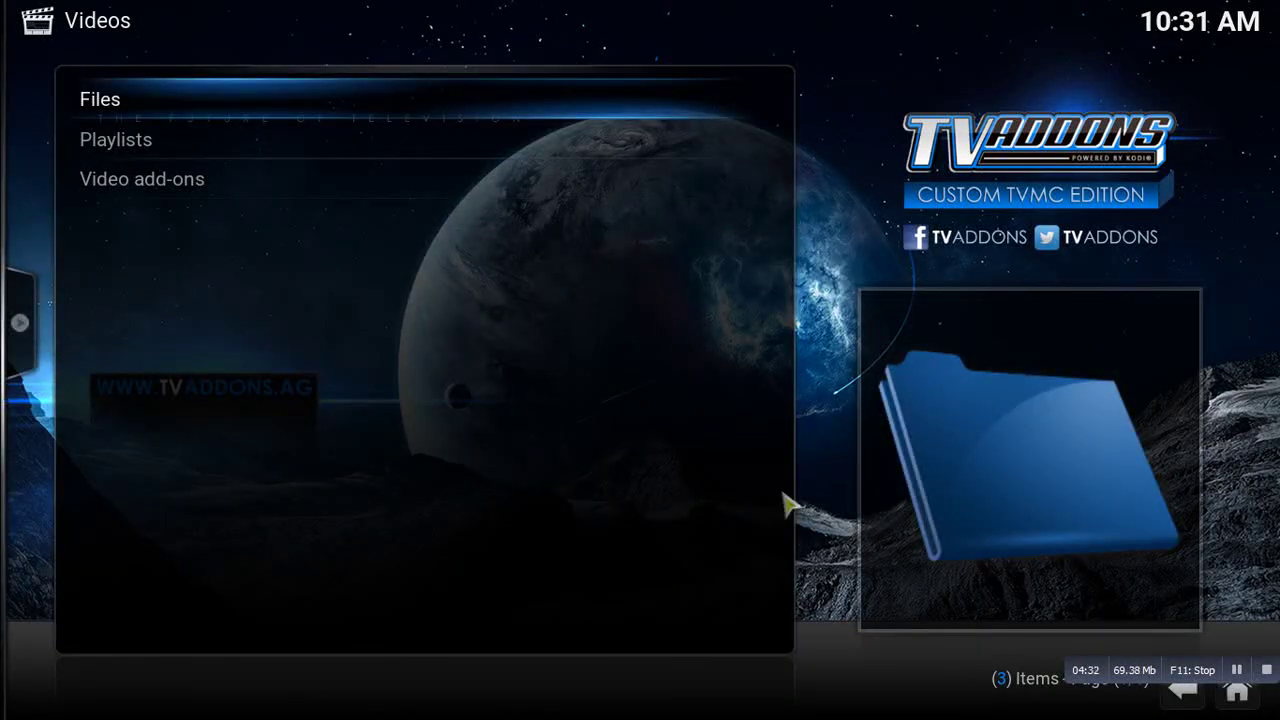
{"action": "left_click", "coordinate": [1181, 700]}
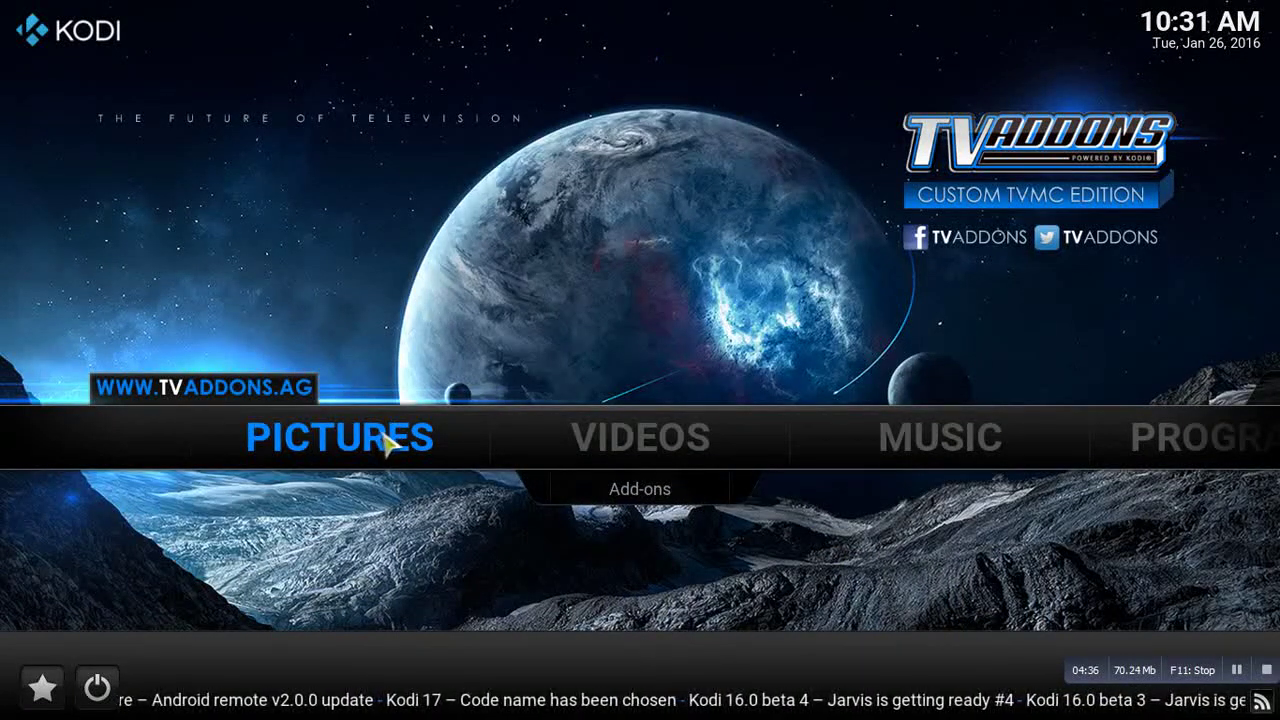
{"action": "mouse_move", "coordinate": [974, 437]}
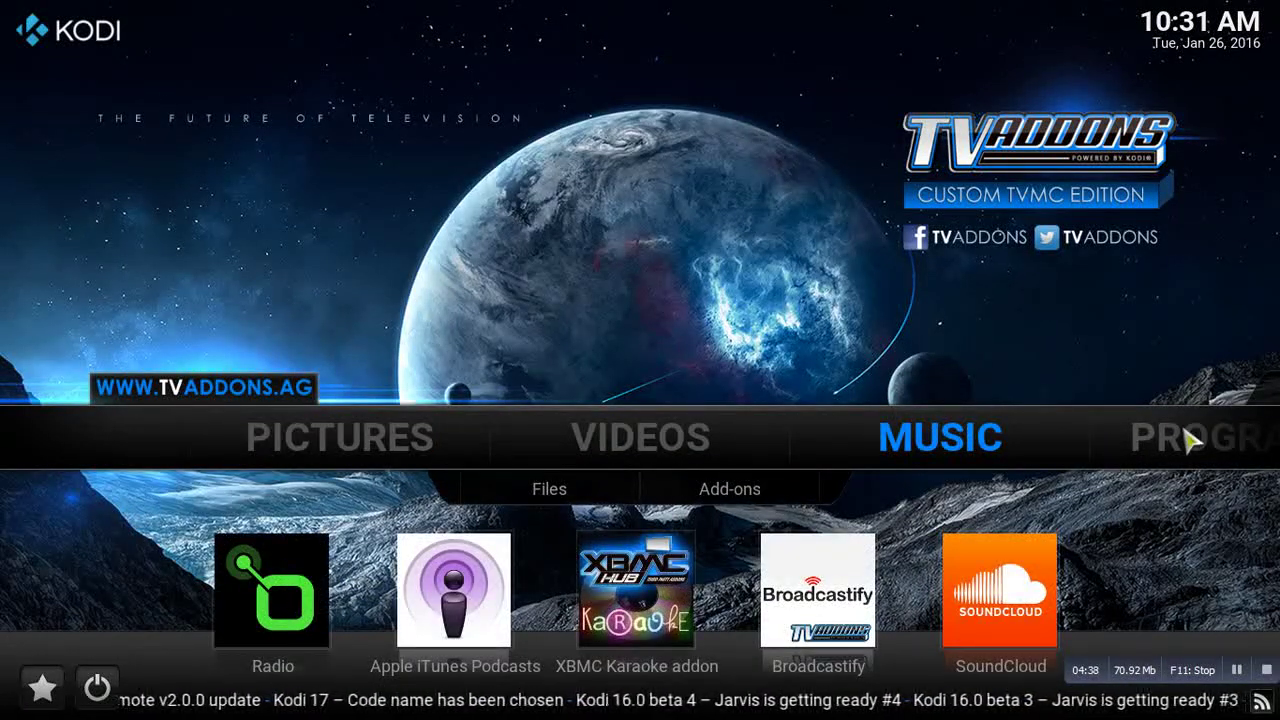
{"action": "mouse_move", "coordinate": [777, 470]}
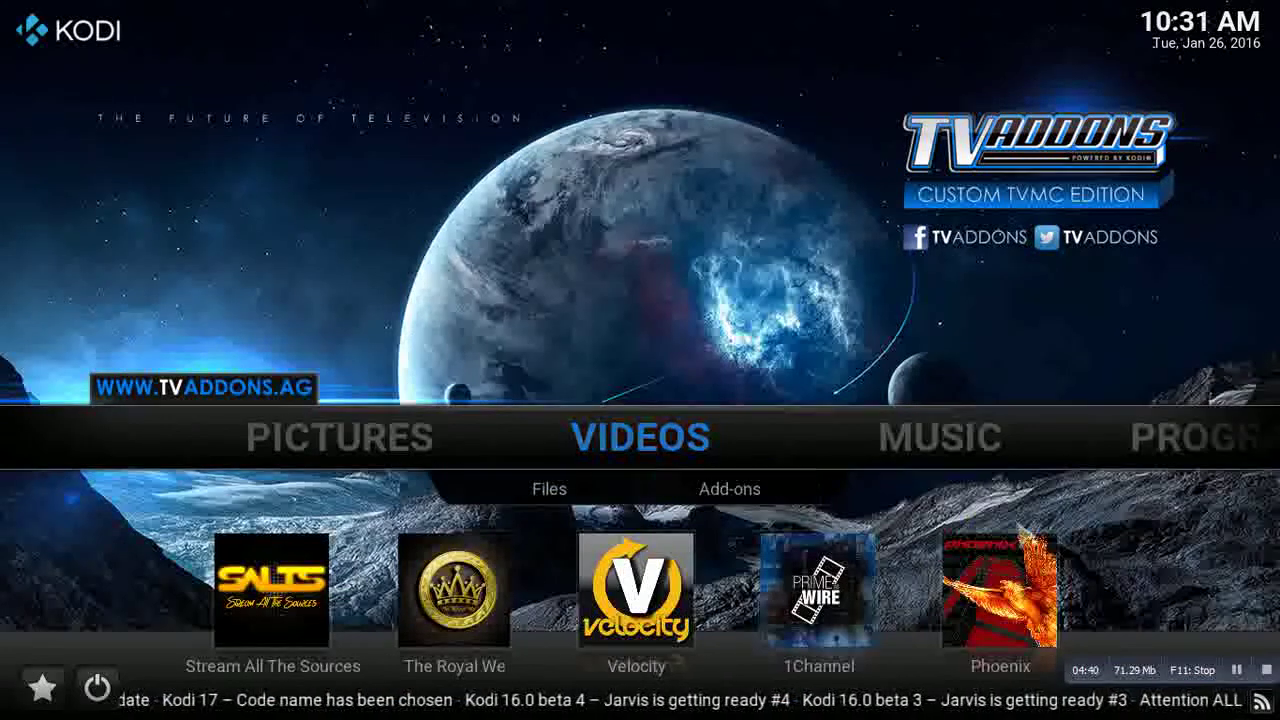